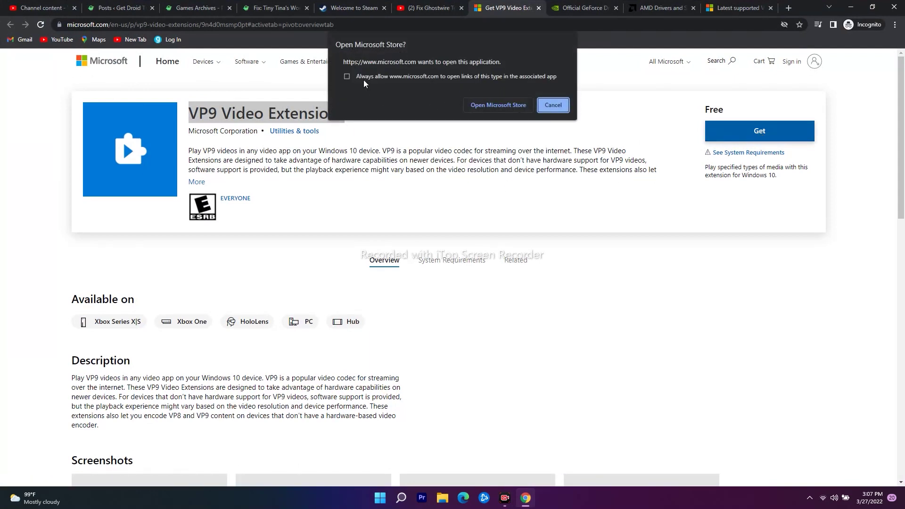
# Open the VP9 Video Extensions listing in the Microsoft Store app, and minimize the store and browser windows
pyautogui.click(497, 104)
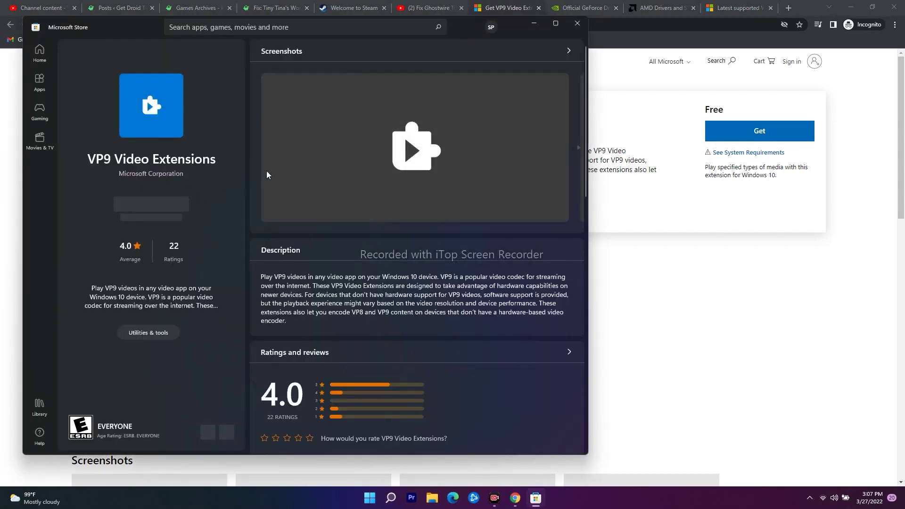
pyautogui.click(534, 24)
pyautogui.click(851, 7)
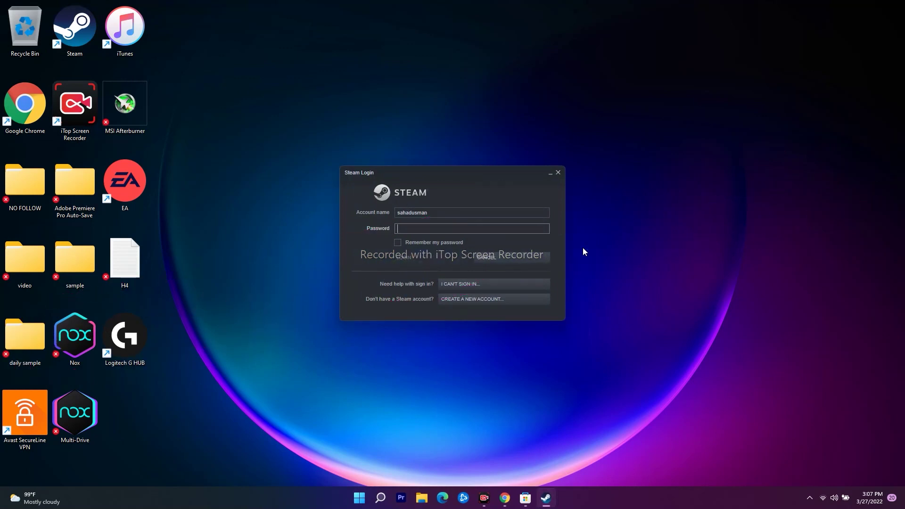
# Sign in to Steam by entering the account password, and dismiss the news window
pyautogui.write('*')
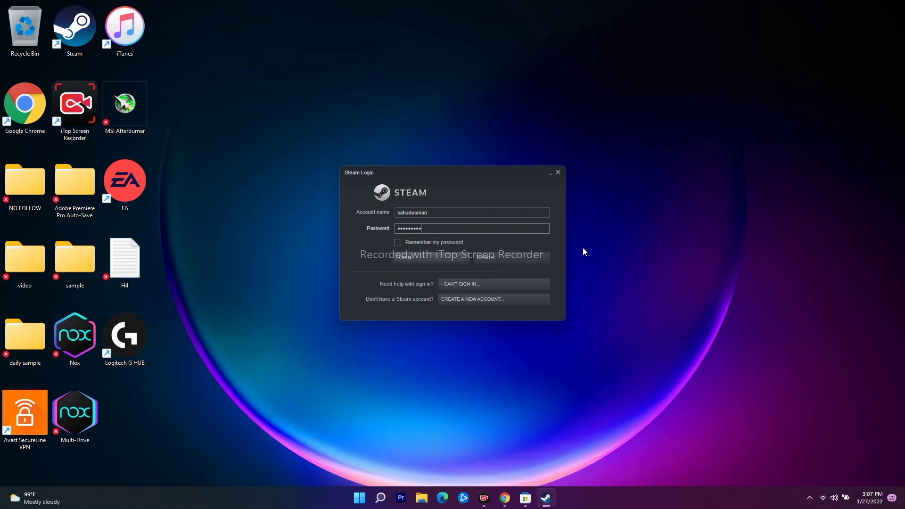
pyautogui.press('Return')
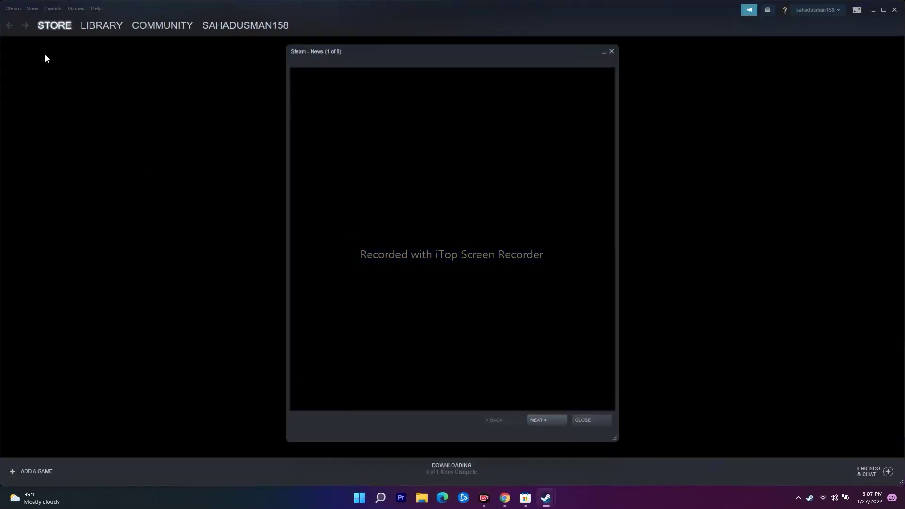
pyautogui.click(611, 51)
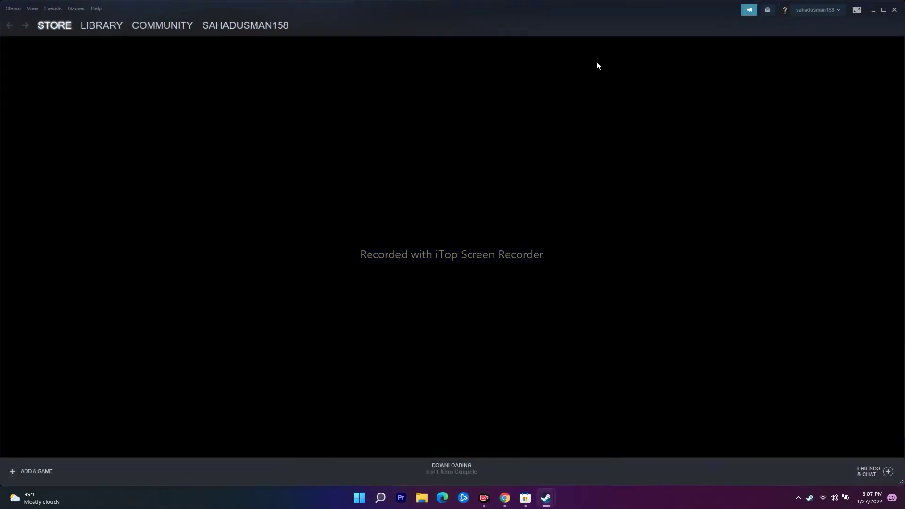
# Open the game library and view the general properties and launch options of Forza Horizon 5
pyautogui.click(114, 25)
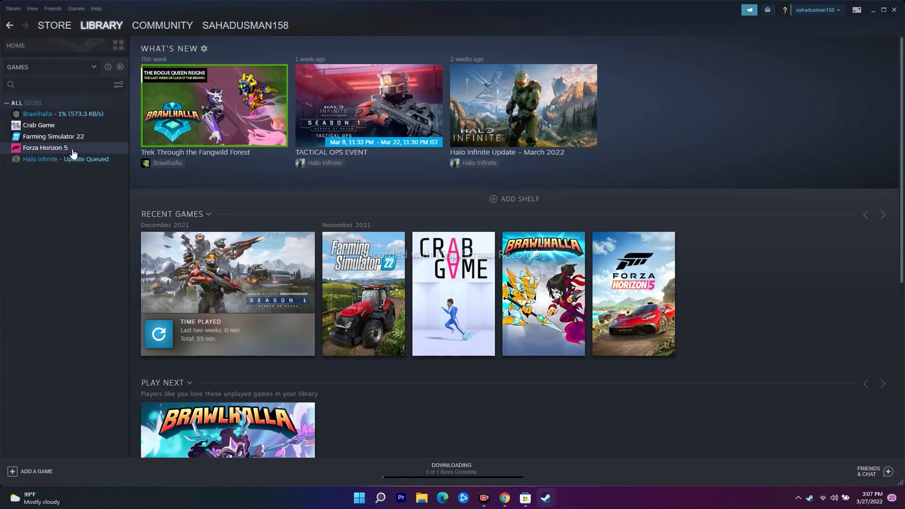
pyautogui.rightClick(74, 149)
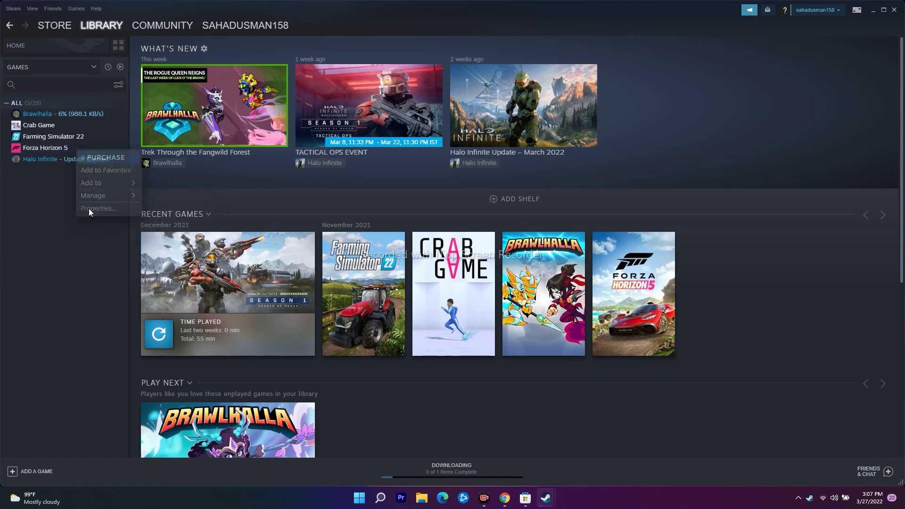
pyautogui.click(90, 208)
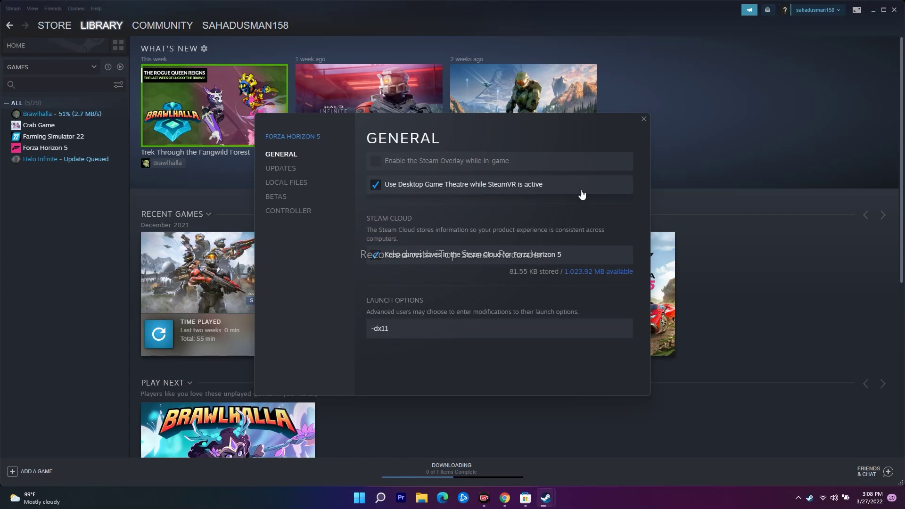
pyautogui.click(643, 119)
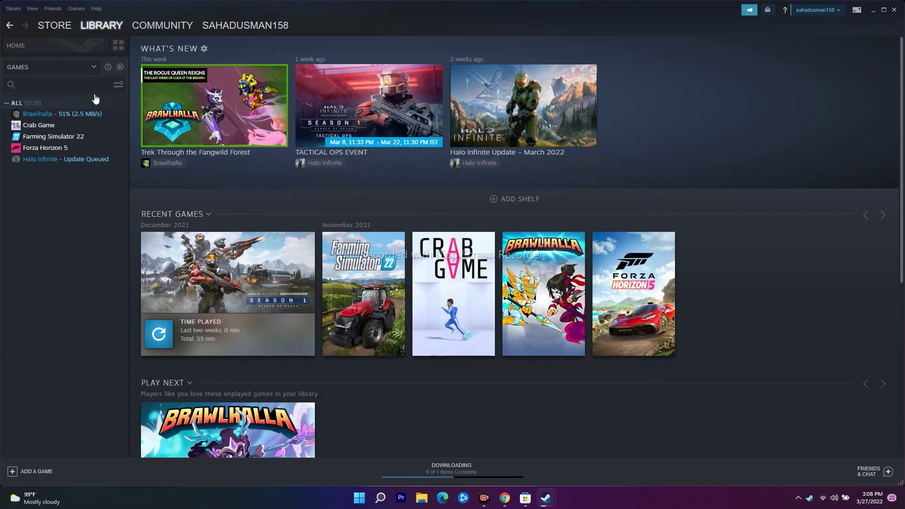
# Open Crab Game's library page, minimize Steam and close the remaining news window
pyautogui.click(59, 126)
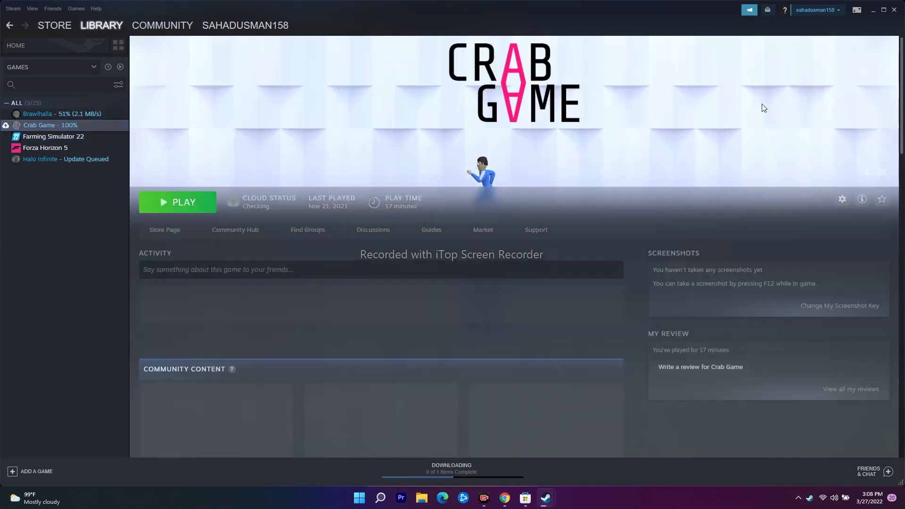
pyautogui.click(873, 10)
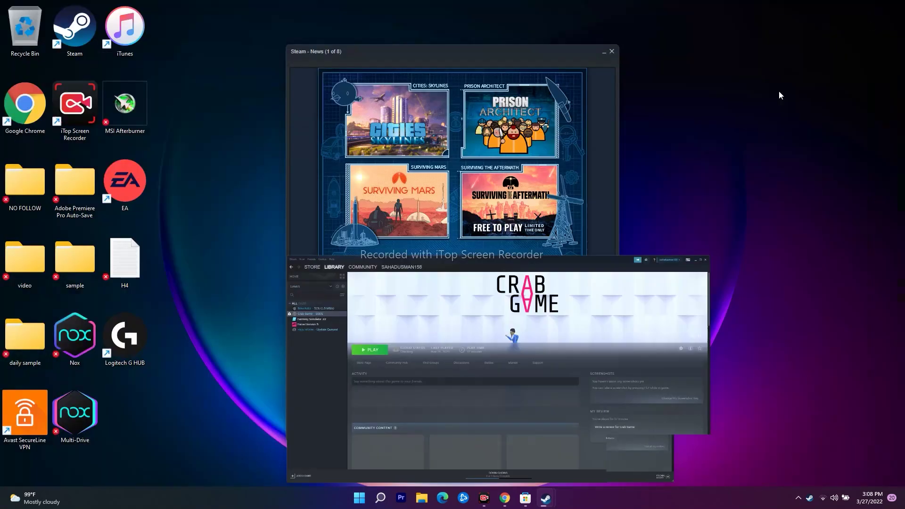
pyautogui.click(612, 52)
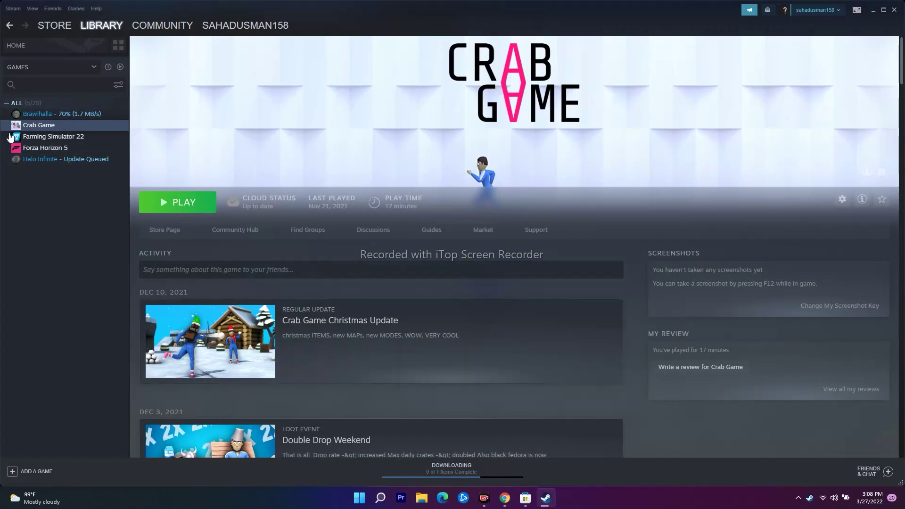
# Browse Crab Game's local files from the library and view its installation folder, and minimize the folder and Steam windows
pyautogui.rightClick(60, 125)
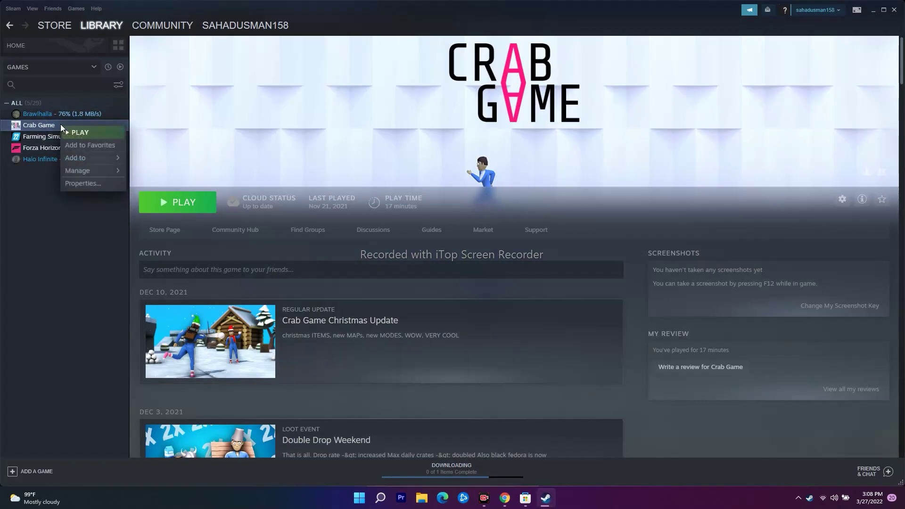
pyautogui.moveTo(98, 174)
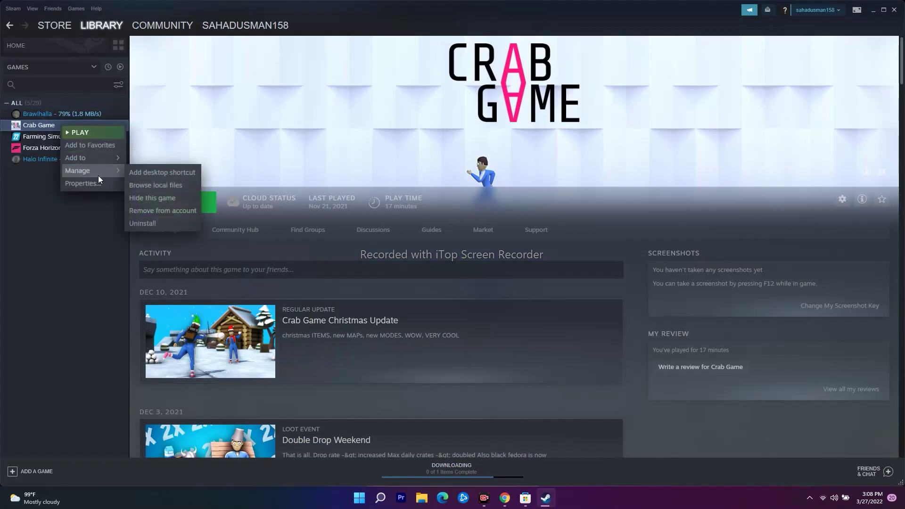
pyautogui.click(156, 185)
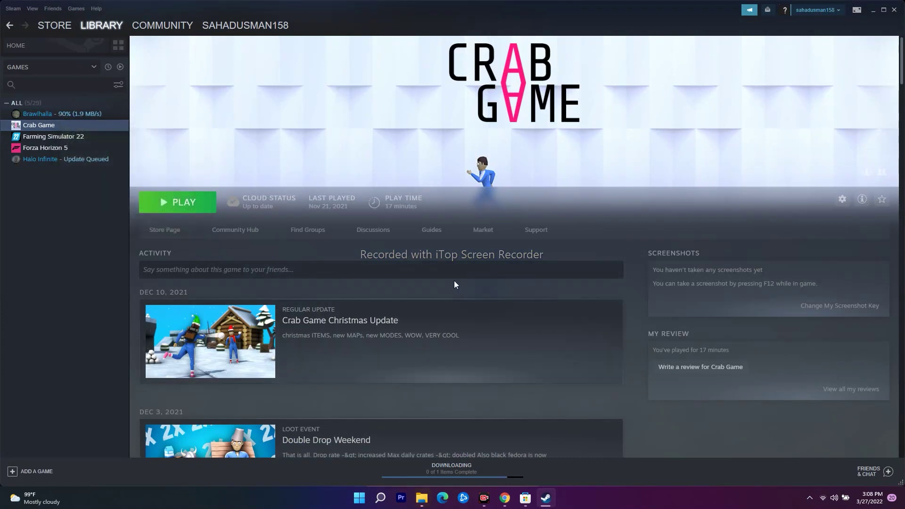
pyautogui.rightClick(61, 131)
pyautogui.moveTo(91, 178)
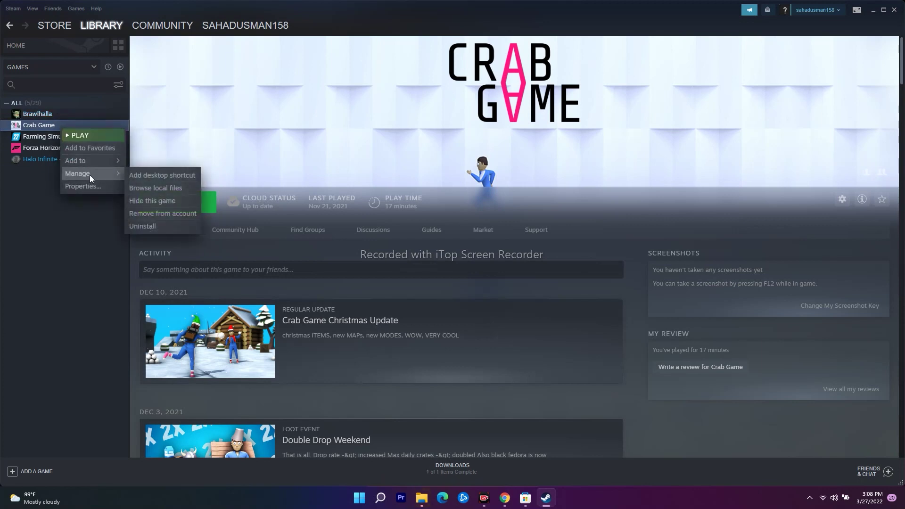
pyautogui.click(145, 187)
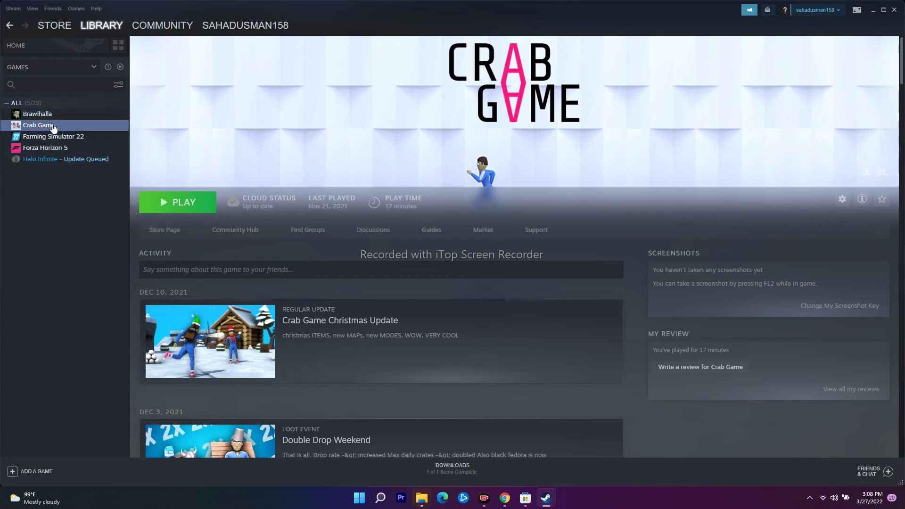
pyautogui.click(421, 498)
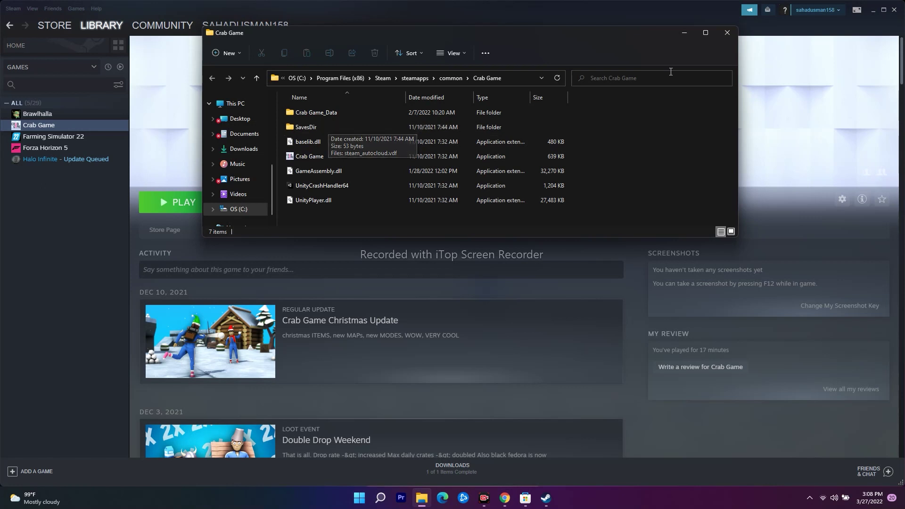
pyautogui.click(684, 33)
pyautogui.click(873, 9)
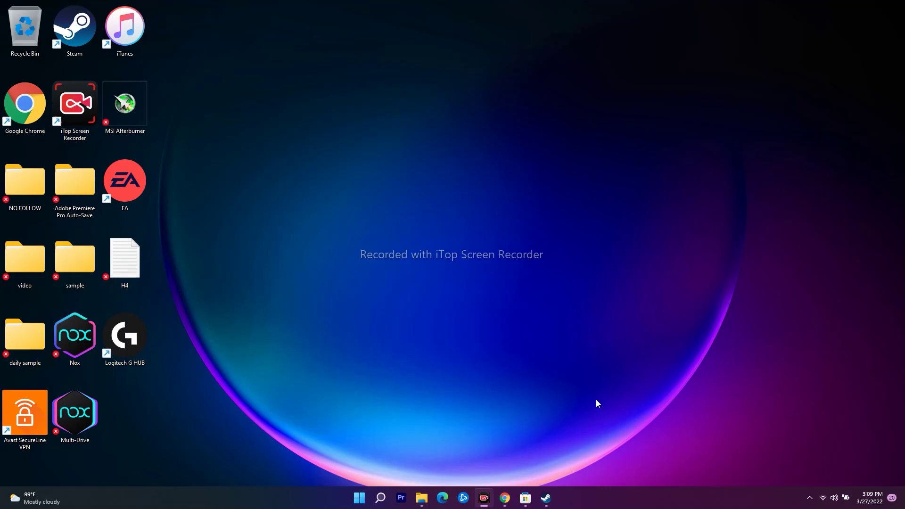
# Verify the integrity of Crab Game's files from its local files properties in Steam, and close the dialogs
pyautogui.click(546, 497)
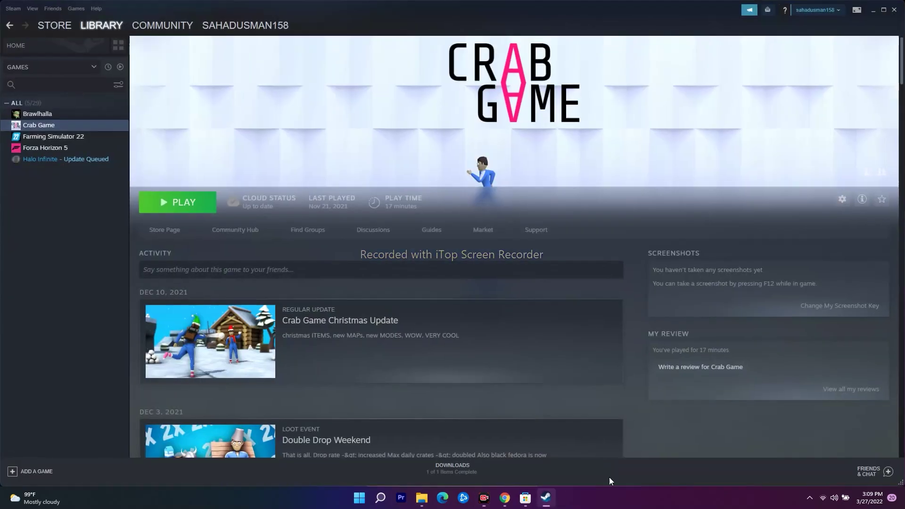
pyautogui.rightClick(85, 126)
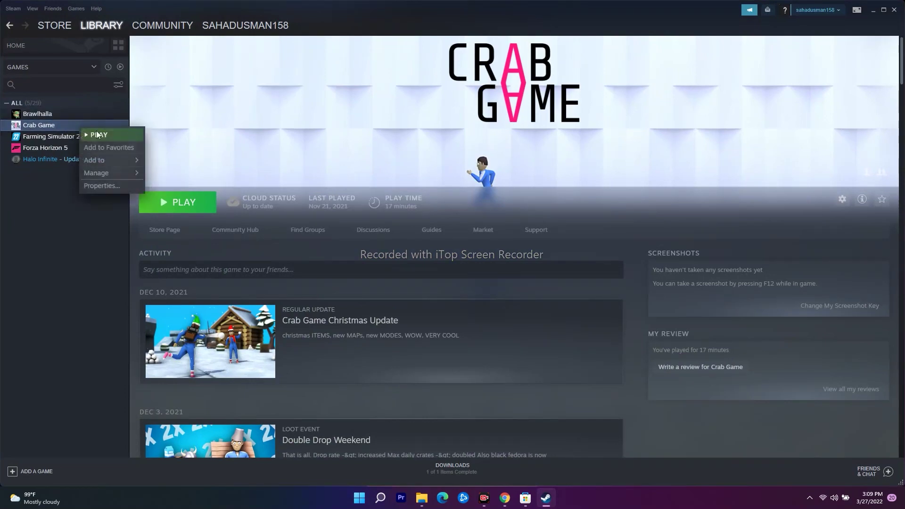
pyautogui.click(106, 185)
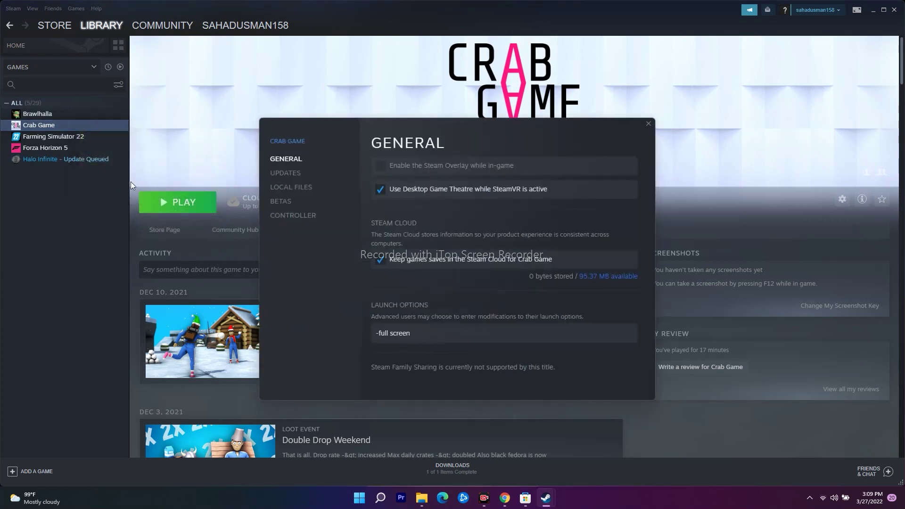
pyautogui.click(309, 188)
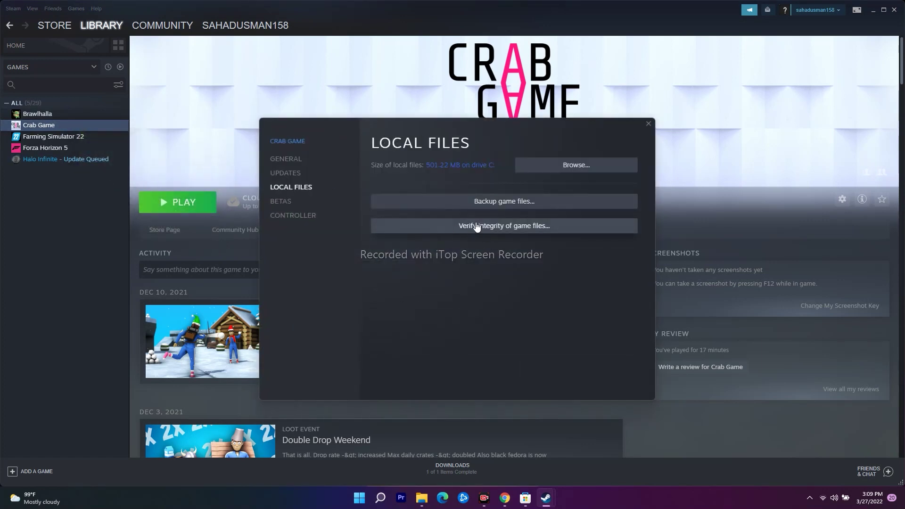
pyautogui.click(518, 228)
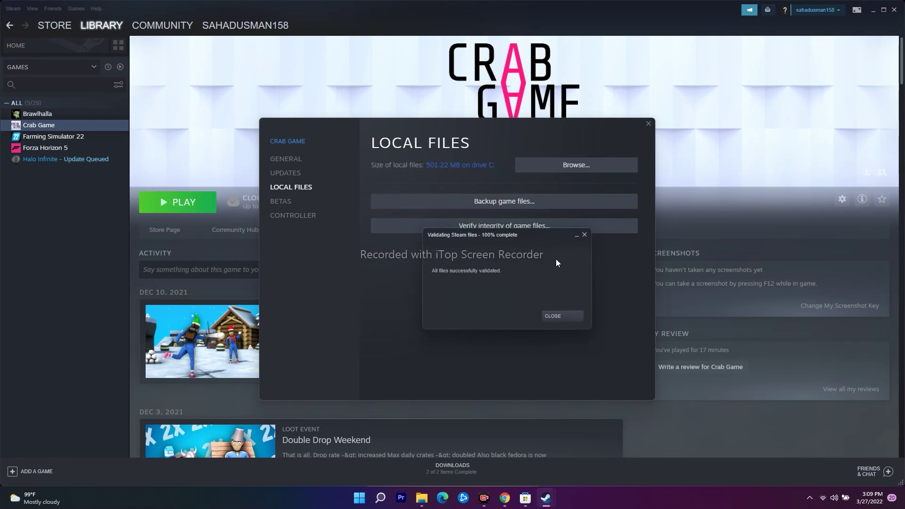
pyautogui.click(583, 235)
pyautogui.click(648, 124)
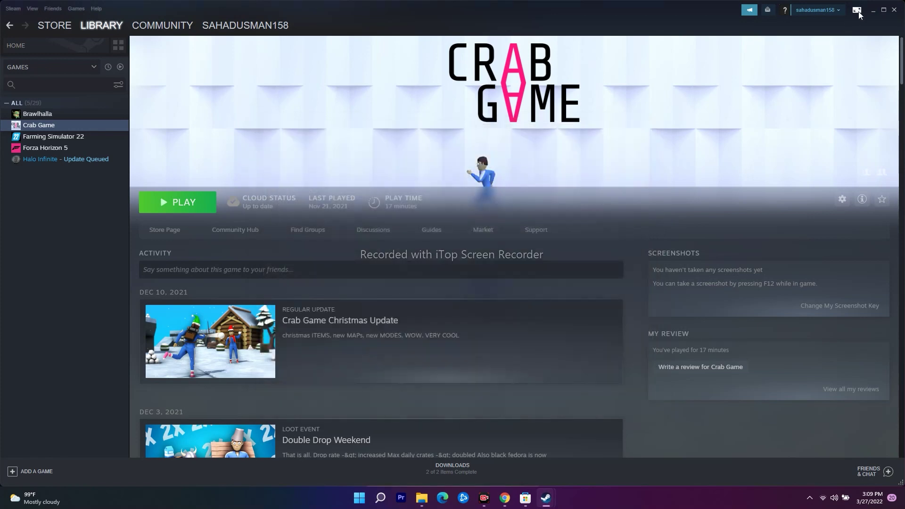
pyautogui.doubleClick(868, 7)
pyautogui.click(868, 17)
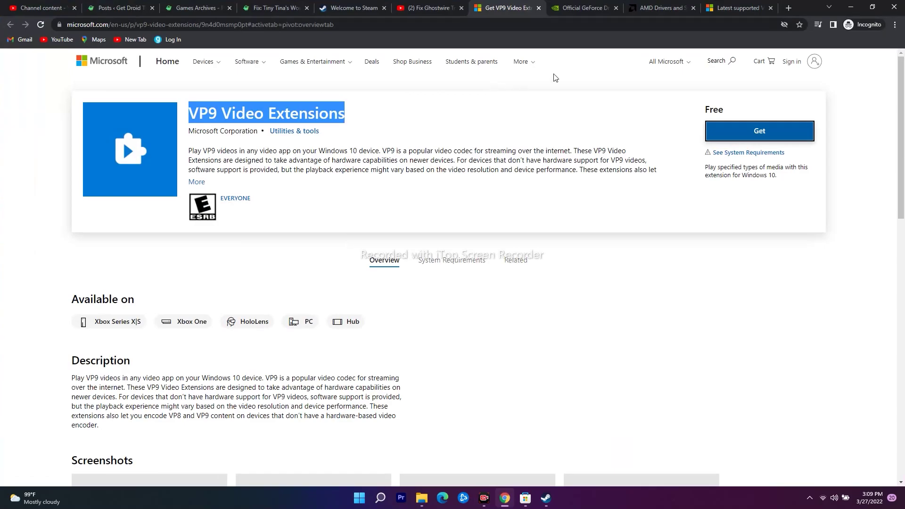
# In the browser, review the automatic update and manual driver search options on NVIDIA's GeForce drivers page
pyautogui.click(581, 9)
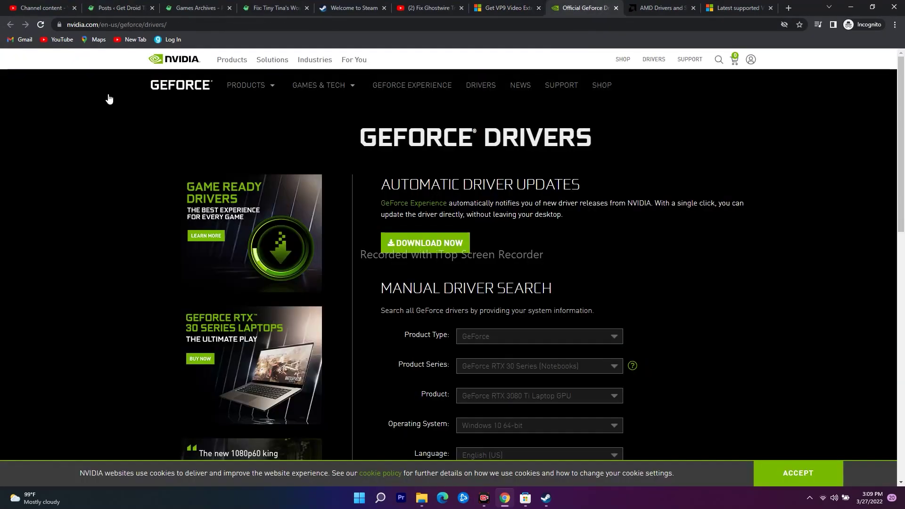
pyautogui.click(664, 8)
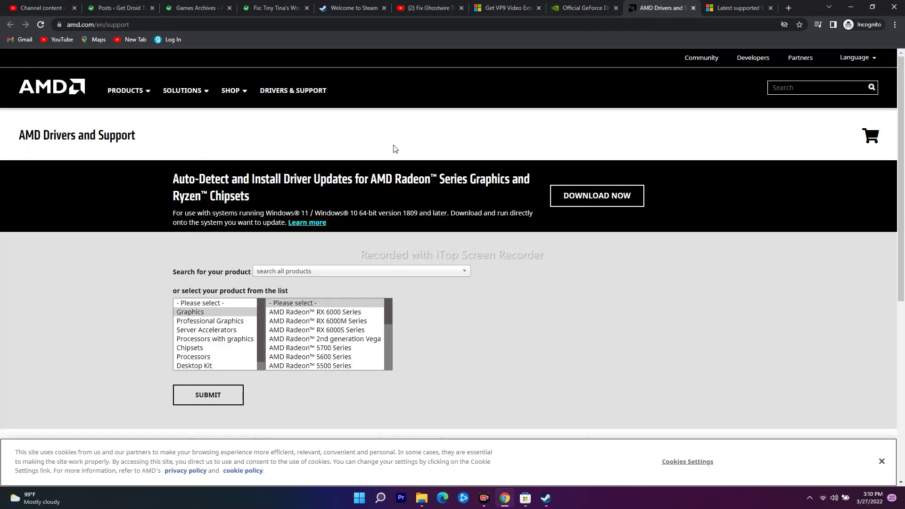
pyautogui.click(583, 7)
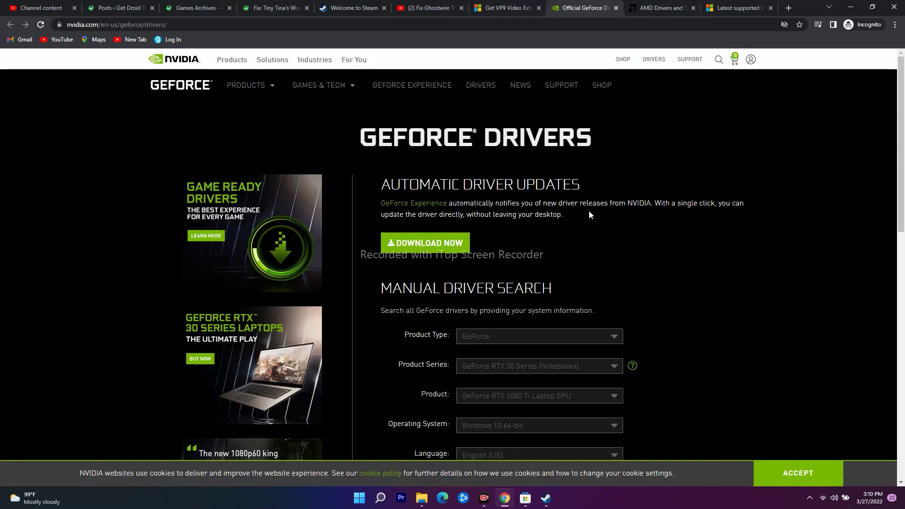
pyautogui.scroll(-3, 674, 239)
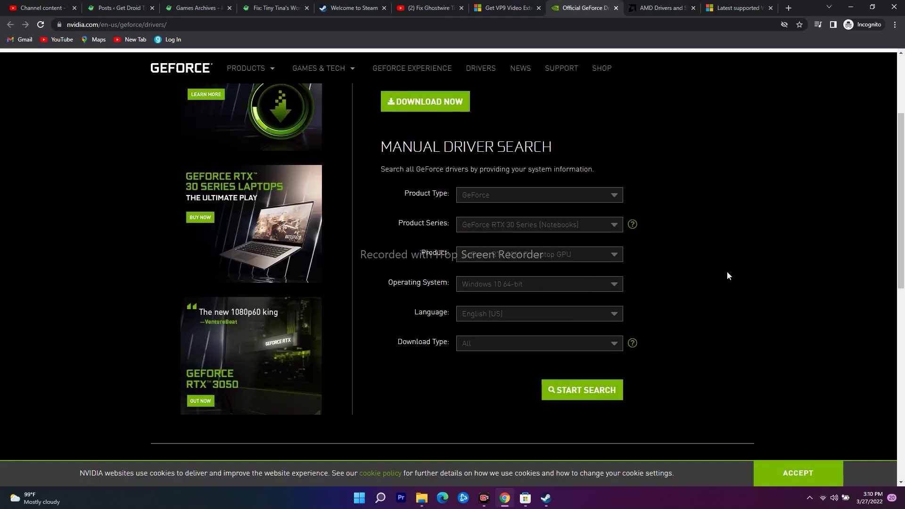
pyautogui.click(515, 196)
pyautogui.click(765, 233)
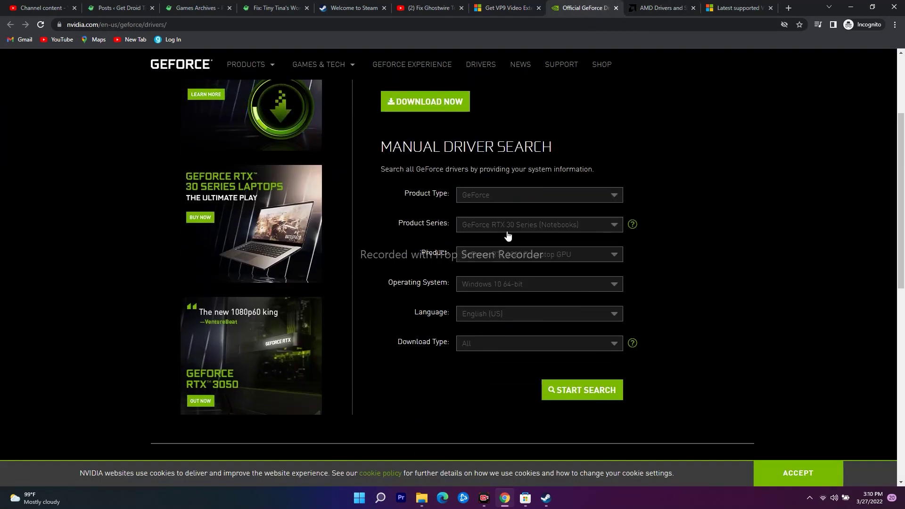
pyautogui.scroll(-1, 715, 348)
pyautogui.scroll(-2, 565, 228)
pyautogui.scroll(5, 665, 262)
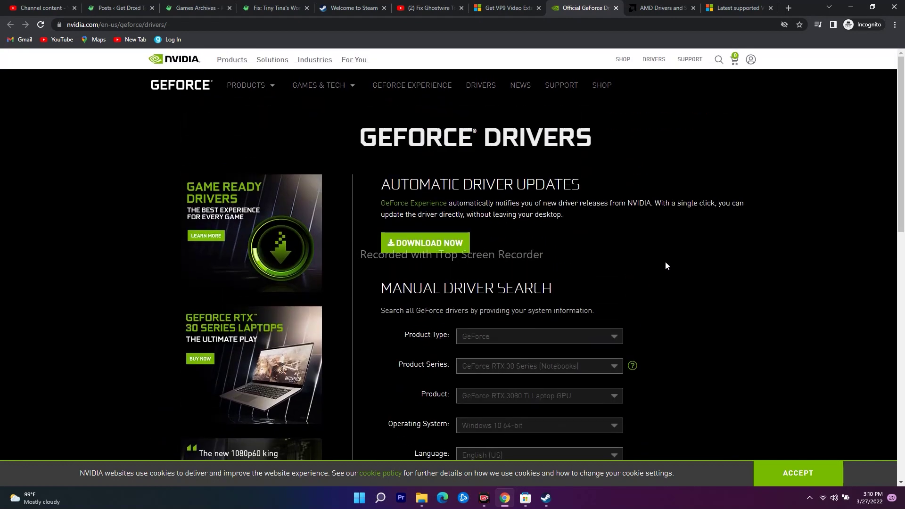
# Review the product selection lists and auto-detect download on the AMD Drivers and Support page, and minimize the browser
pyautogui.click(663, 11)
pyautogui.scroll(-3, 384, 259)
pyautogui.scroll(-1, 384, 259)
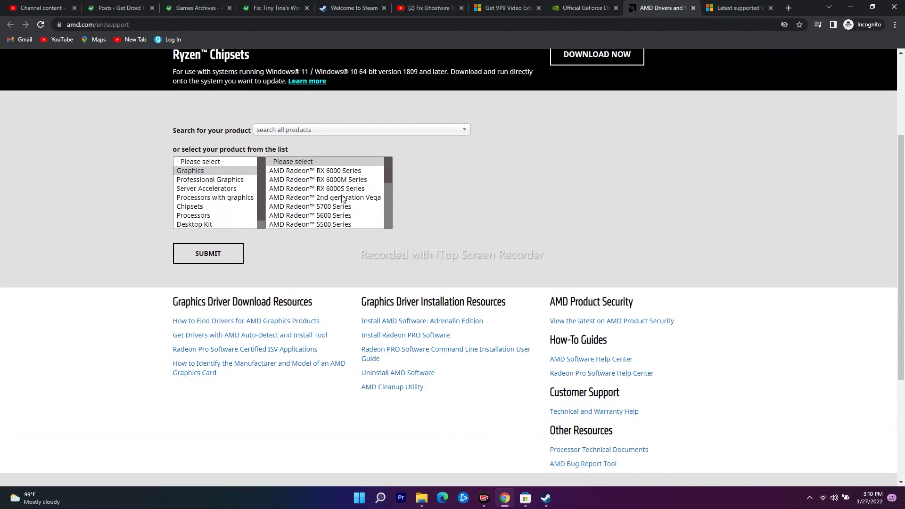
pyautogui.scroll(3, 504, 236)
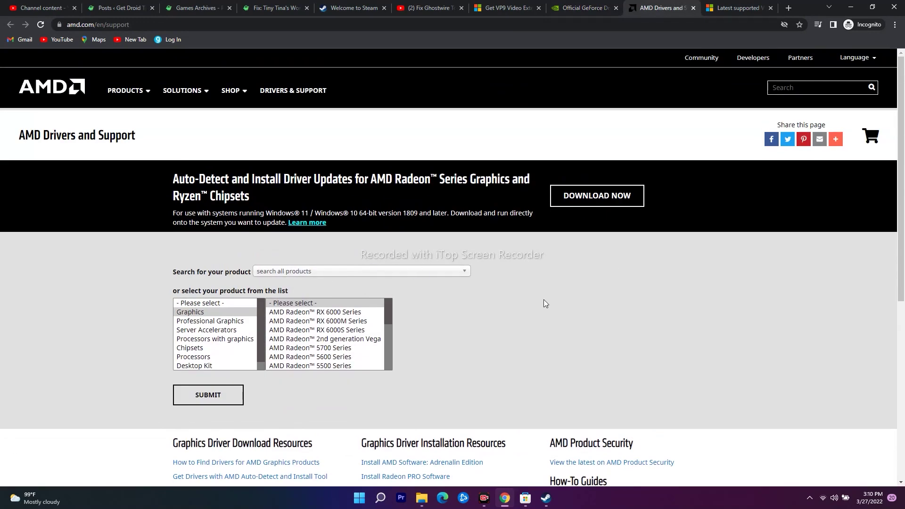
pyautogui.click(850, 8)
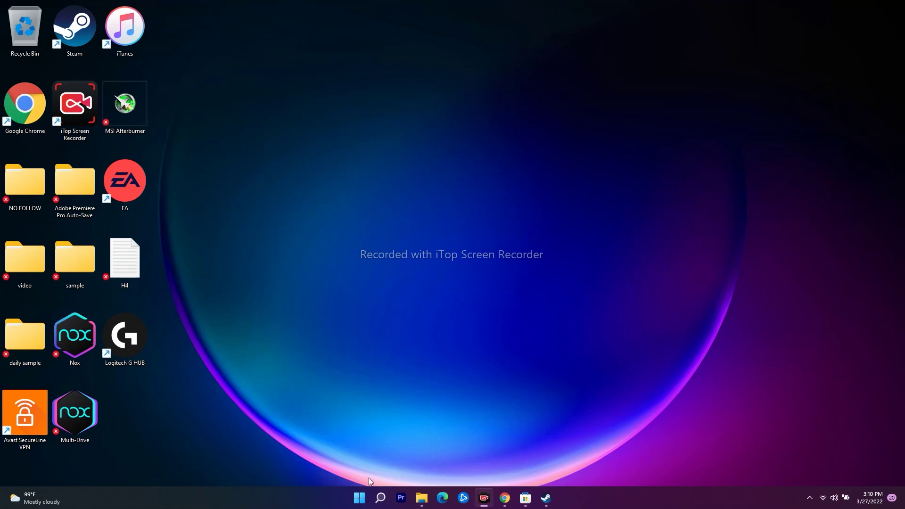
# Open Windows Settings and go to Virus & threat protection in Windows Security under Privacy & security
pyautogui.rightClick(380, 497)
pyautogui.click(380, 498)
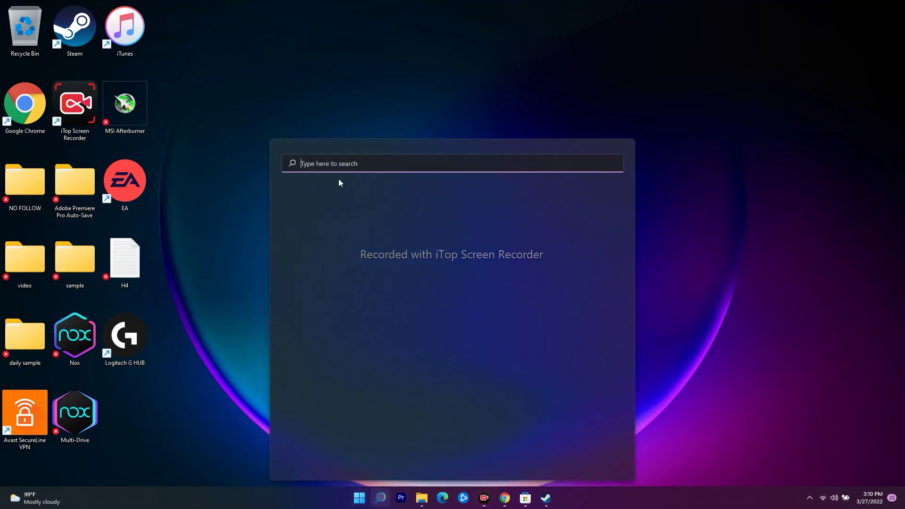
pyautogui.write('settings')
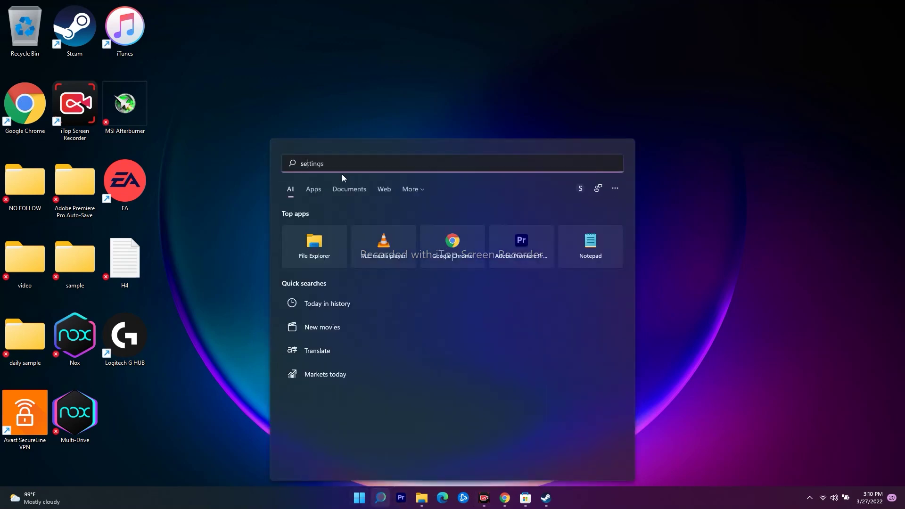
pyautogui.click(349, 239)
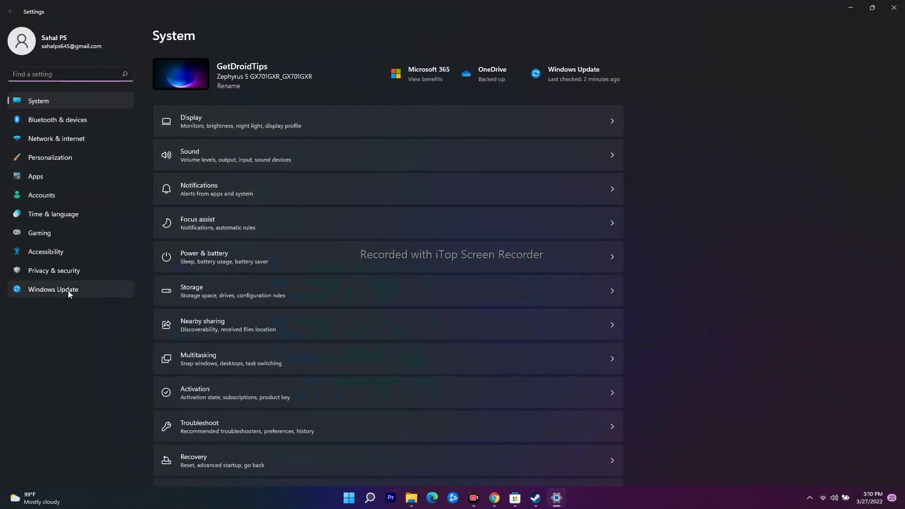
pyautogui.click(60, 270)
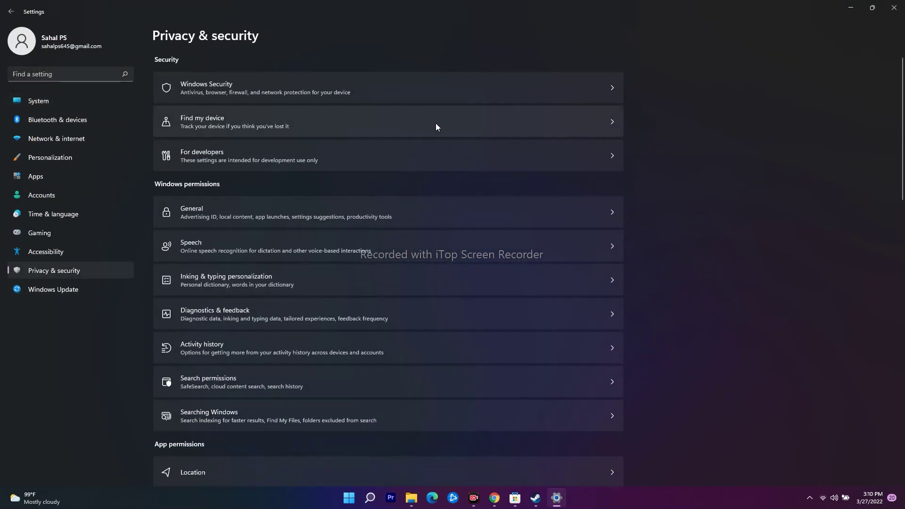
pyautogui.click(611, 89)
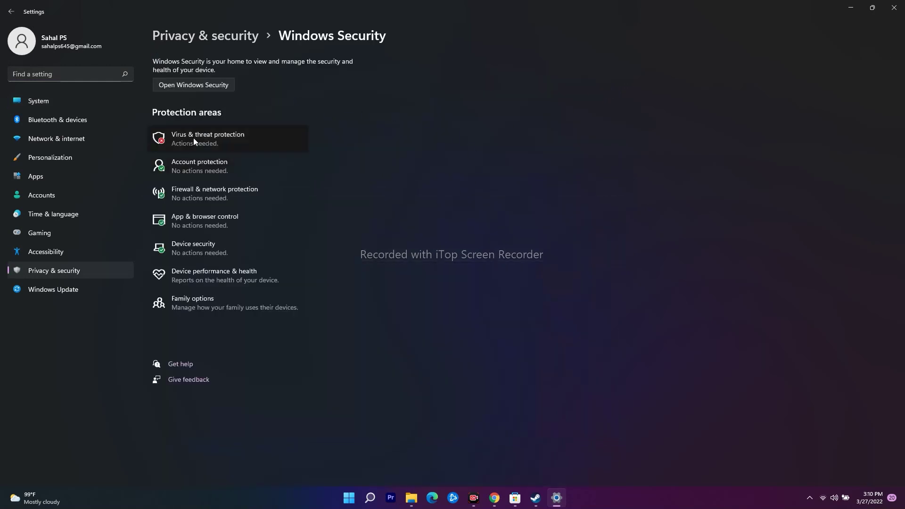
pyautogui.click(267, 135)
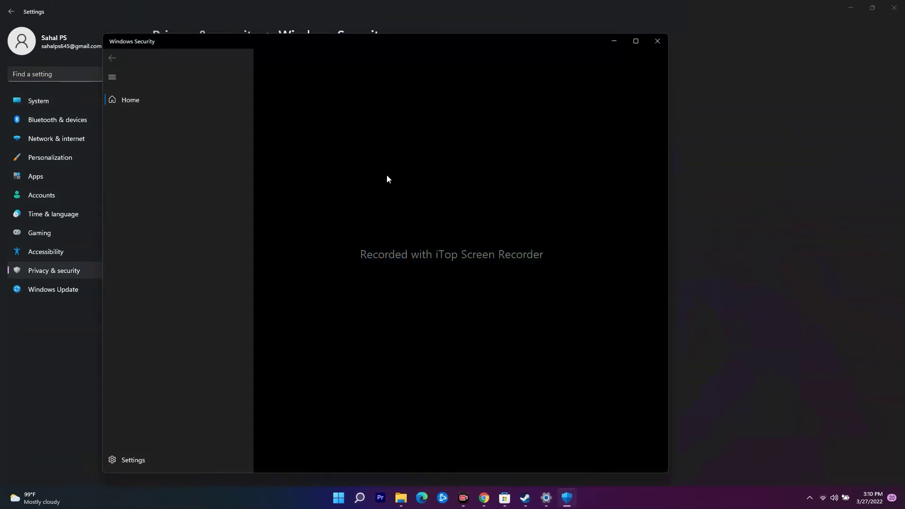
# Open the ransomware protection settings and turn on Controlled folder access
pyautogui.scroll(-3, 368, 202)
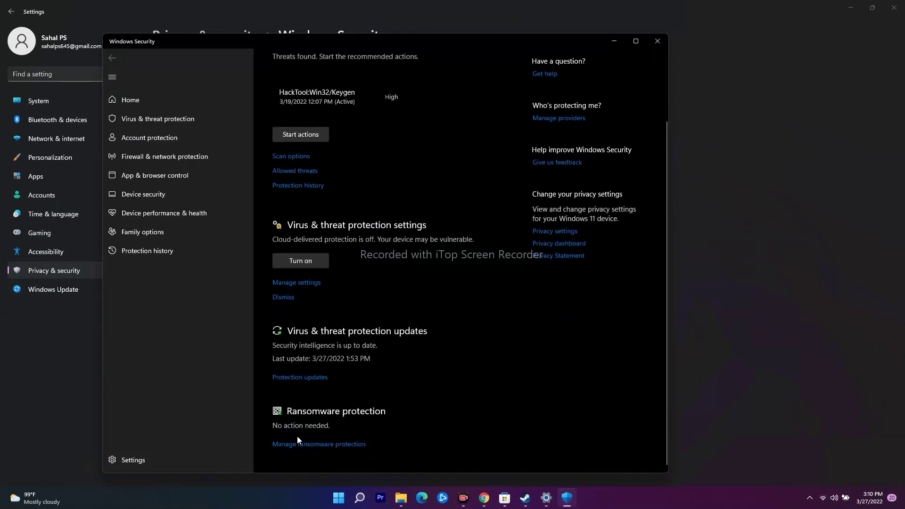
pyautogui.click(333, 444)
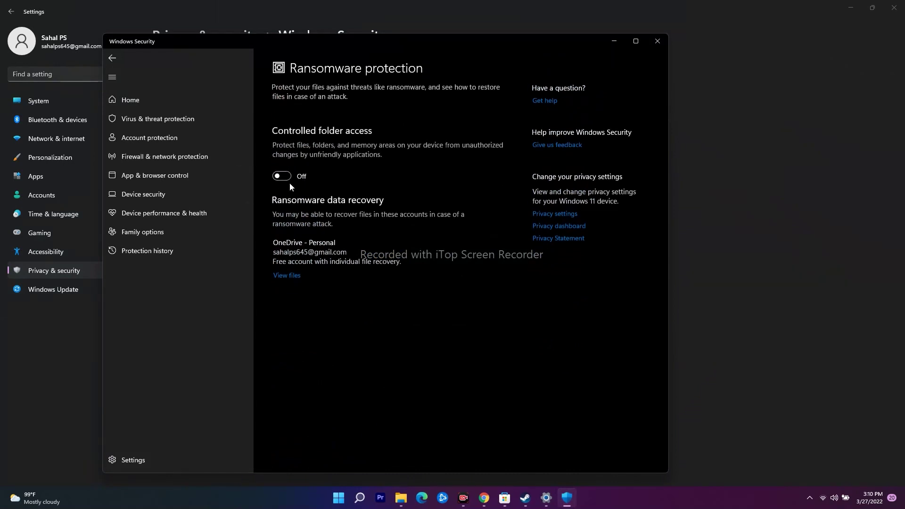
pyautogui.click(282, 179)
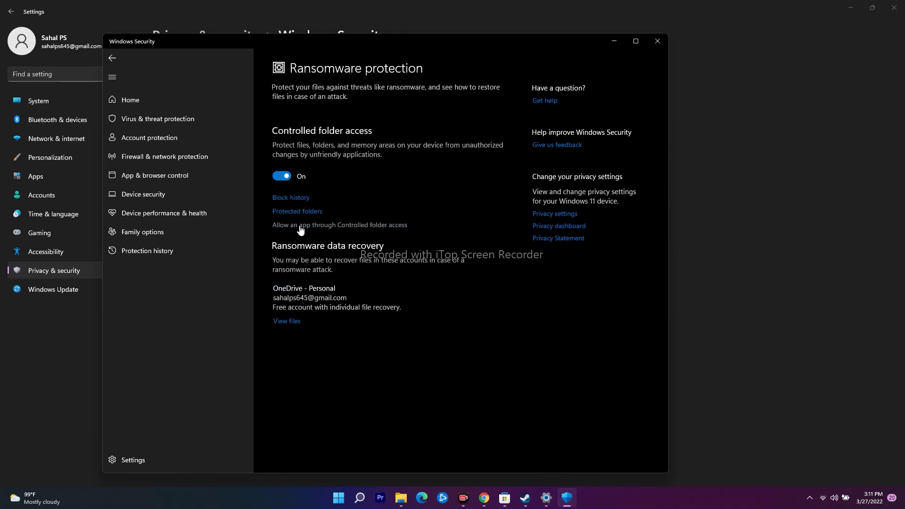
# Review the apps allowed through Controlled folder access and the options for adding one, and close Windows Security and Settings
pyautogui.click(368, 225)
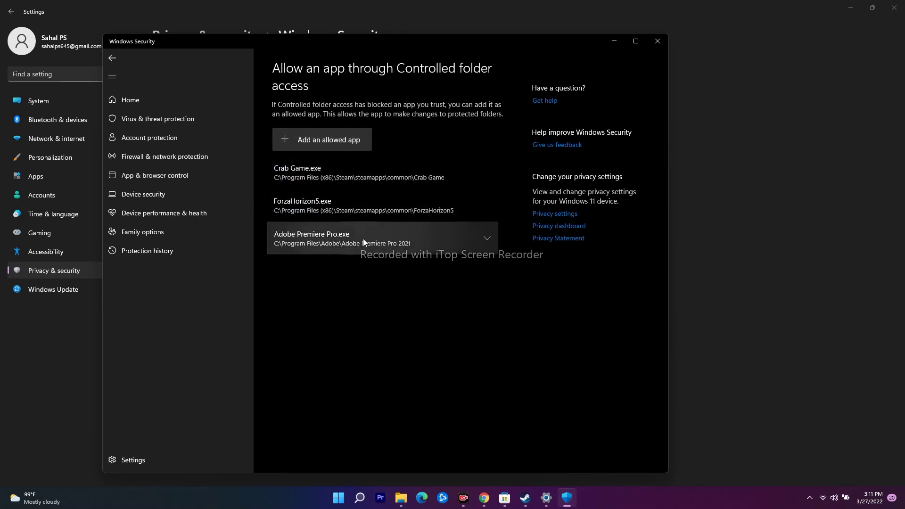
pyautogui.click(300, 139)
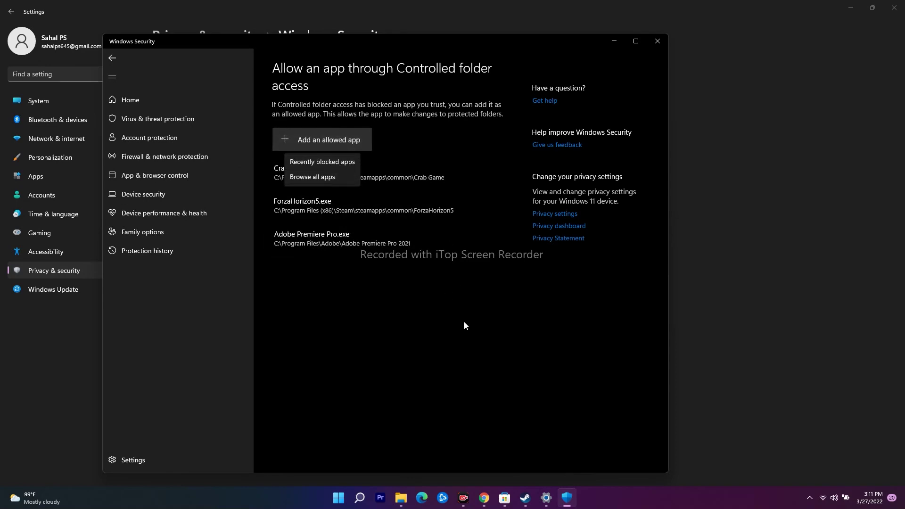
pyautogui.click(436, 306)
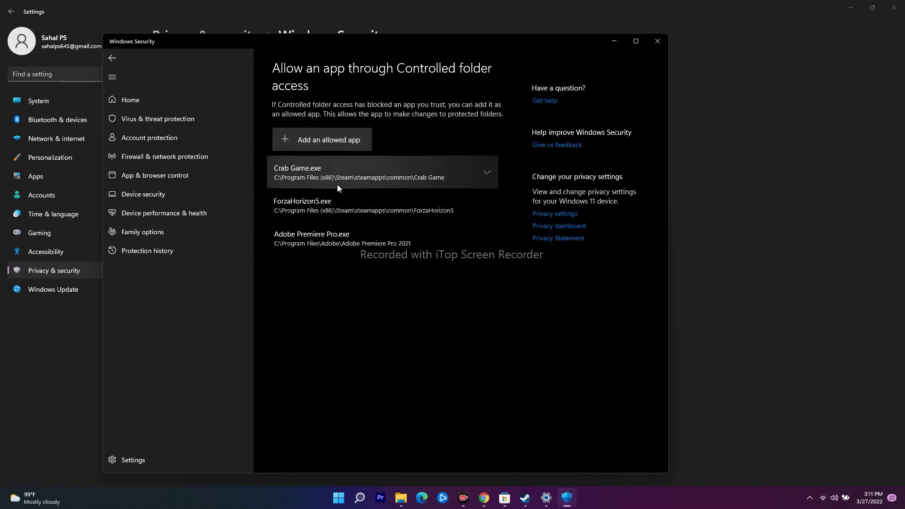
pyautogui.click(657, 41)
pyautogui.click(901, 14)
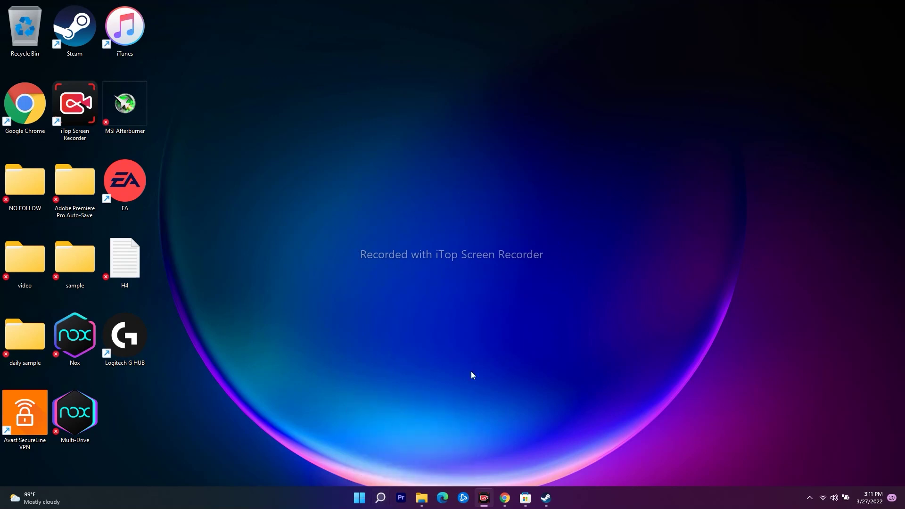
# Search Windows for the graphics settings and open them
pyautogui.click(379, 498)
pyautogui.write('gr')
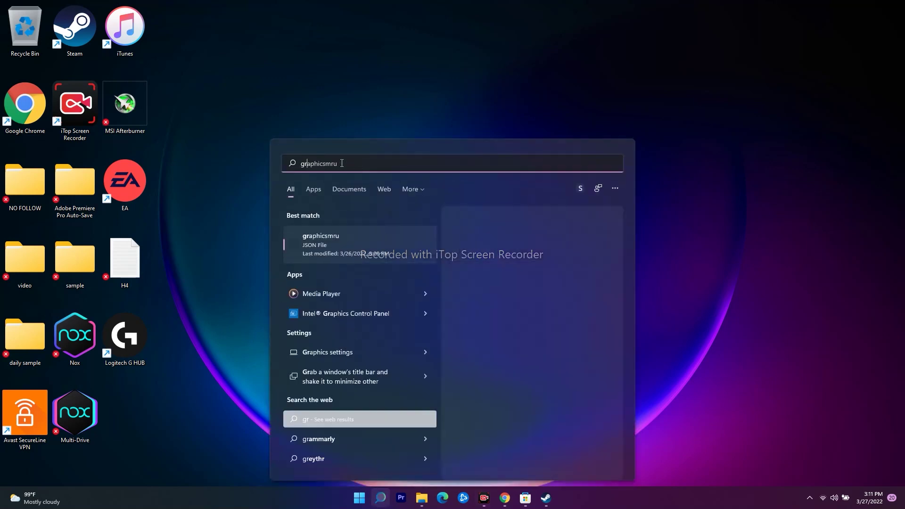
pyautogui.press('BackSpace')
pyautogui.press('BackSpace')
pyautogui.press('BackSpace')
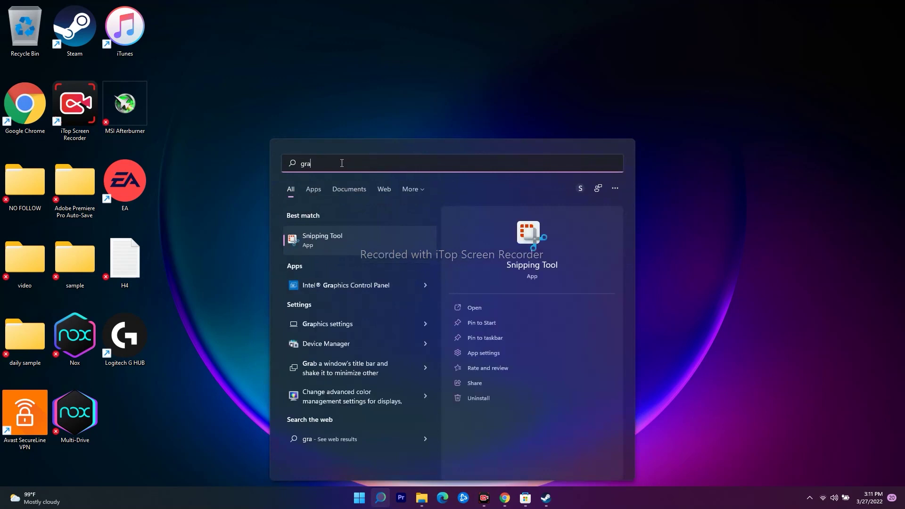
pyautogui.write('grap')
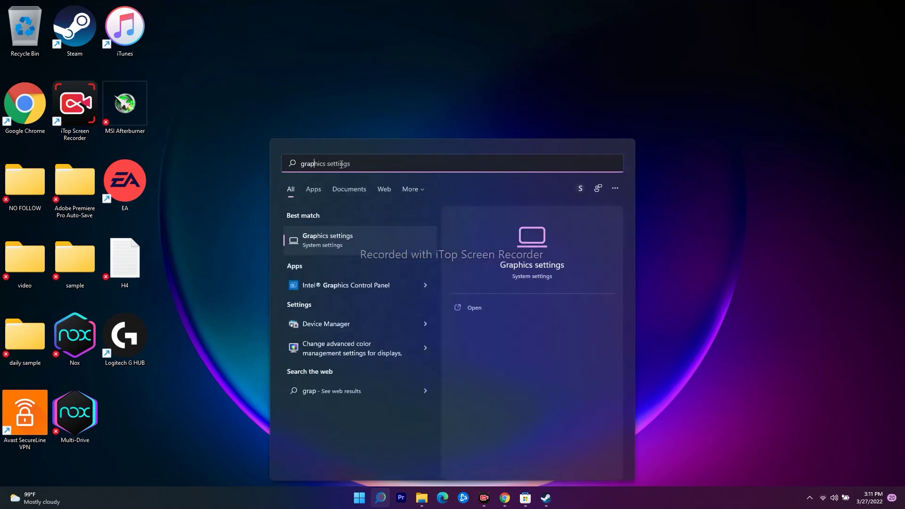
pyautogui.write('h')
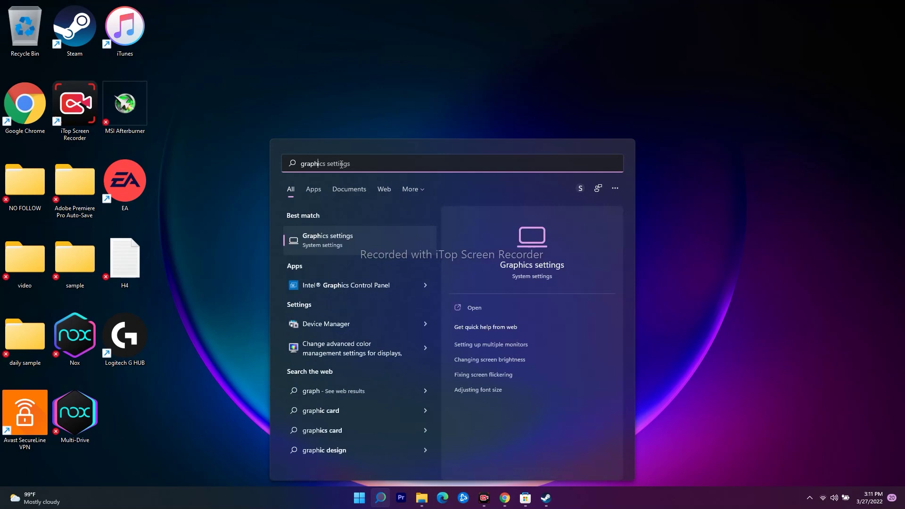
pyautogui.click(370, 234)
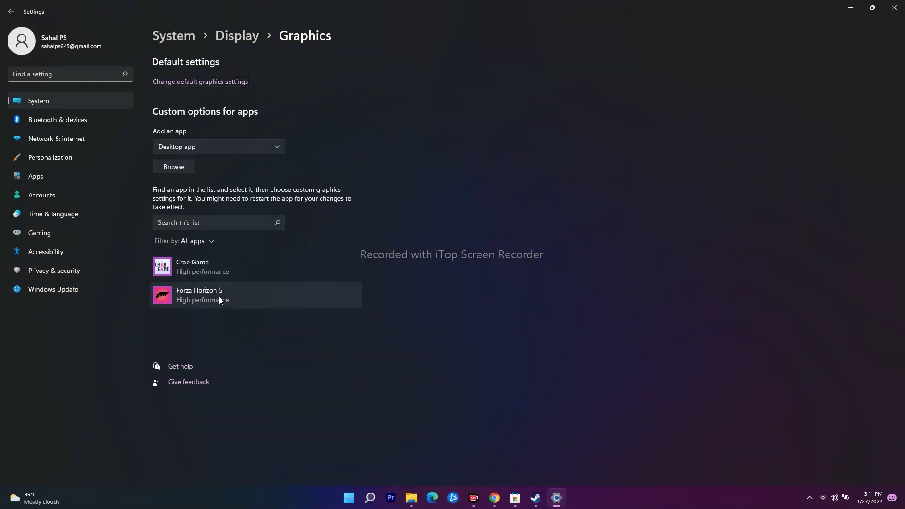
# View the file browser for adding a desktop app and Crab Game's graphics preference options, cancelling both
pyautogui.click(178, 168)
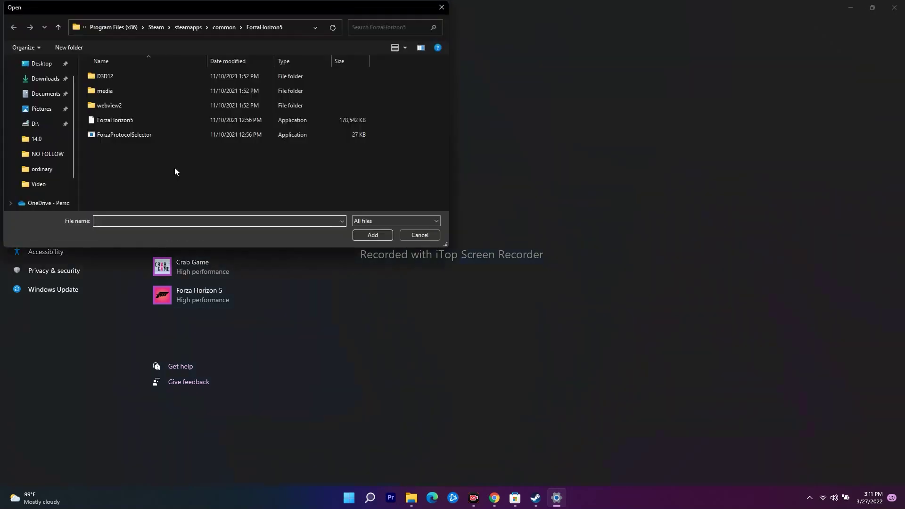
pyautogui.click(407, 236)
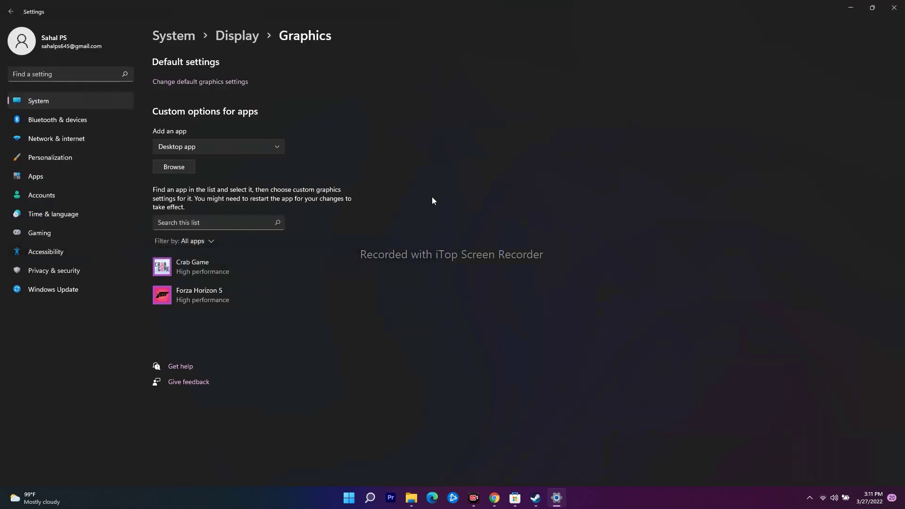
pyautogui.click(193, 262)
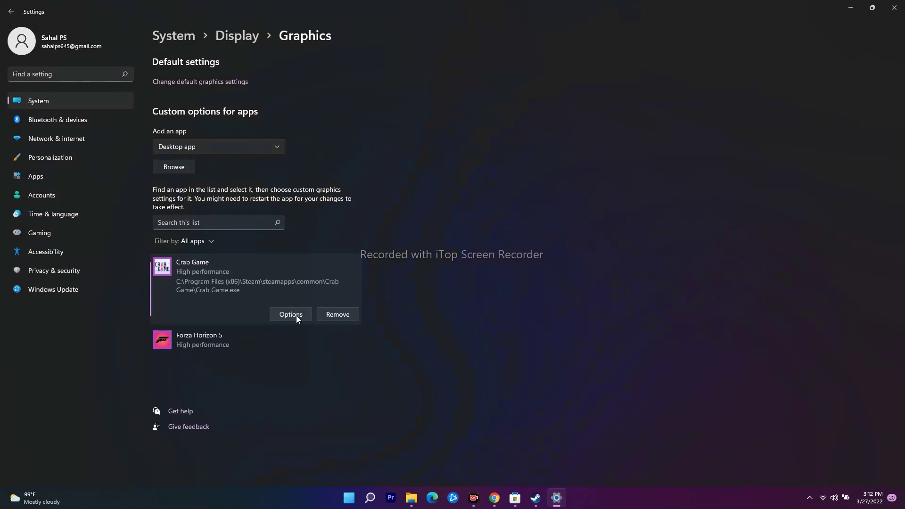
pyautogui.click(289, 314)
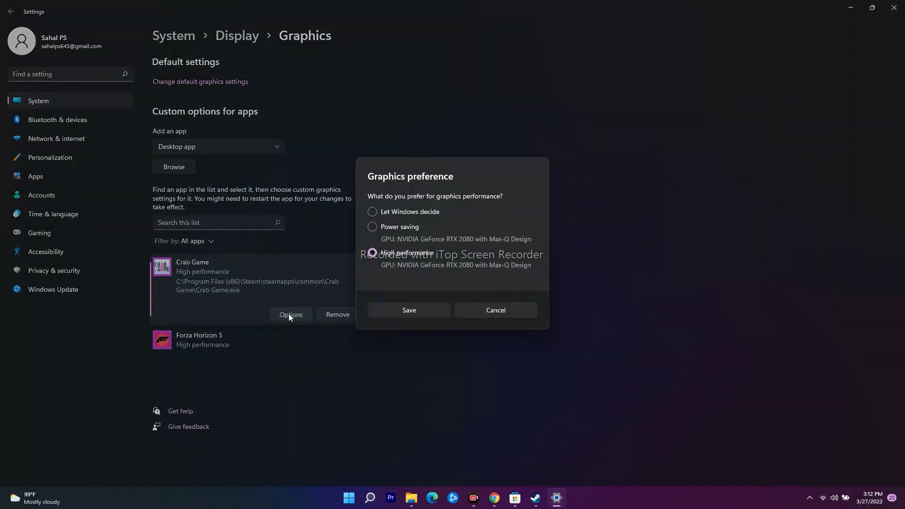
pyautogui.click(495, 316)
# View Forza Horizon 5's graphics preference options, cancel without changes, and close Settings
pyautogui.click(231, 349)
pyautogui.click(283, 343)
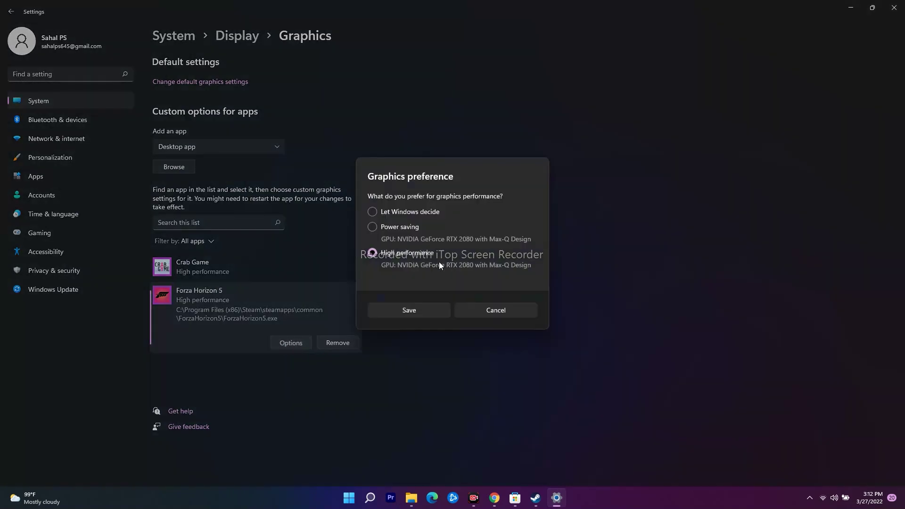
pyautogui.click(517, 311)
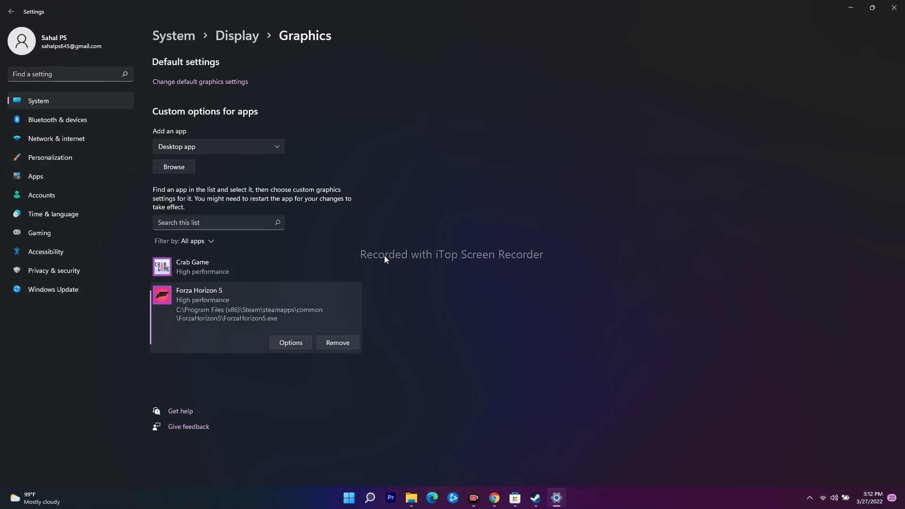
pyautogui.click(894, 8)
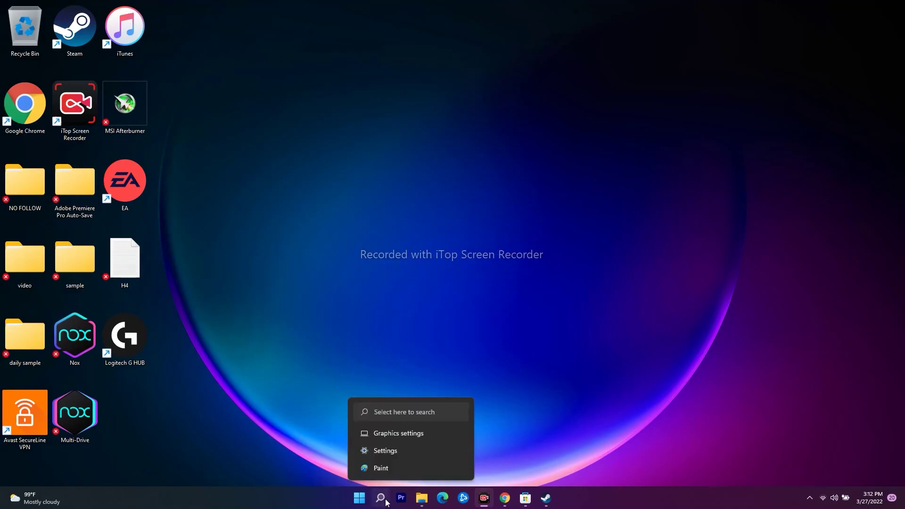
# Check for new Windows updates in Settings and minimize the window
pyautogui.click(386, 502)
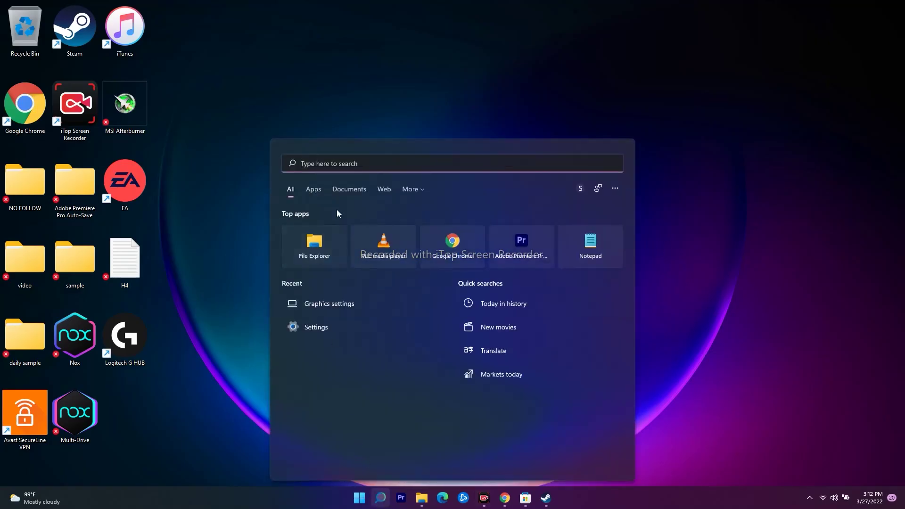
pyautogui.click(324, 333)
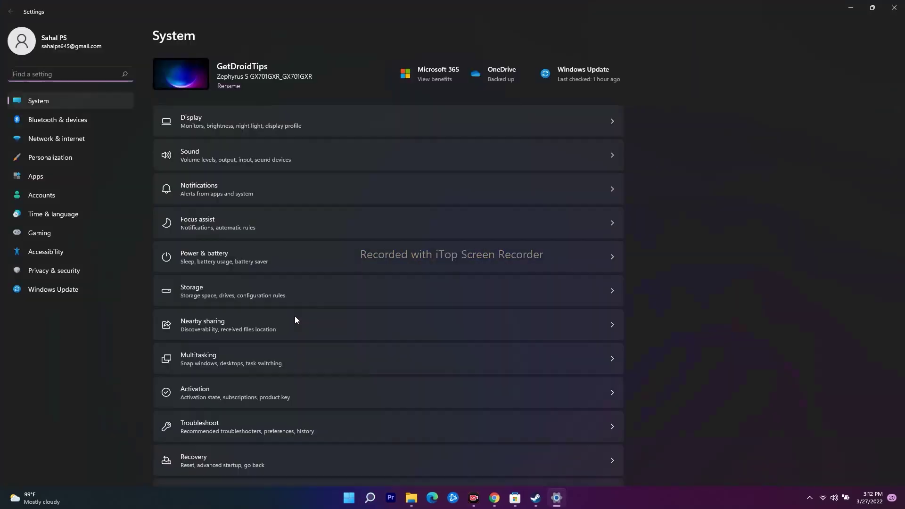
pyautogui.click(56, 290)
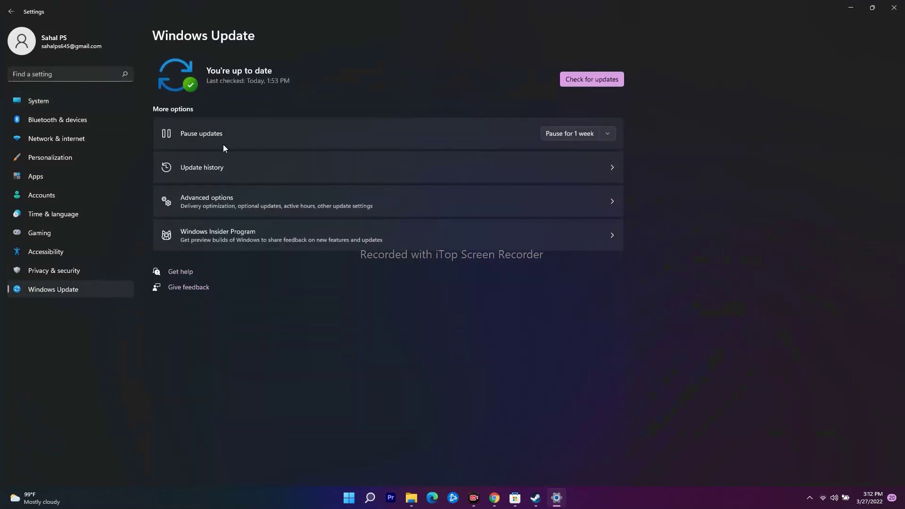
pyautogui.click(574, 84)
pyautogui.click(853, 7)
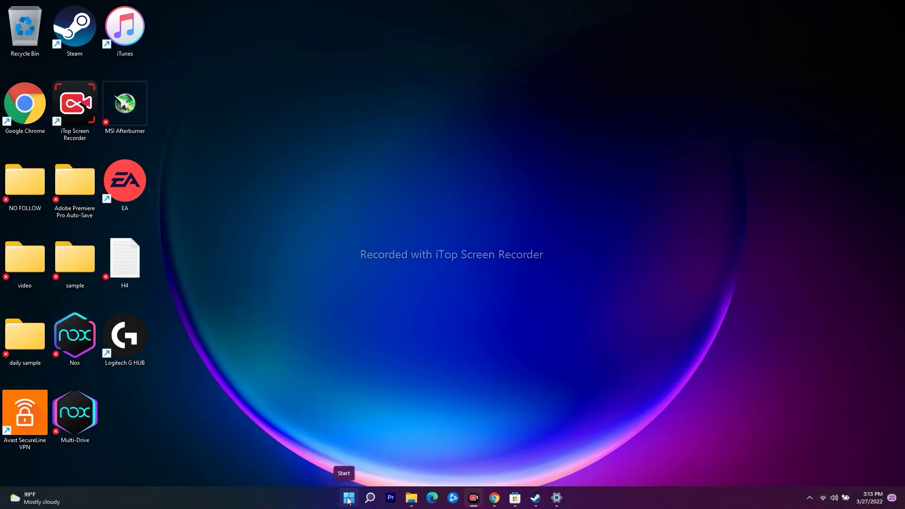
# In Device Manager, search automatically for drivers for the NVIDIA GeForce RTX 2080 display adapter, and close the update wizard
pyautogui.rightClick(348, 499)
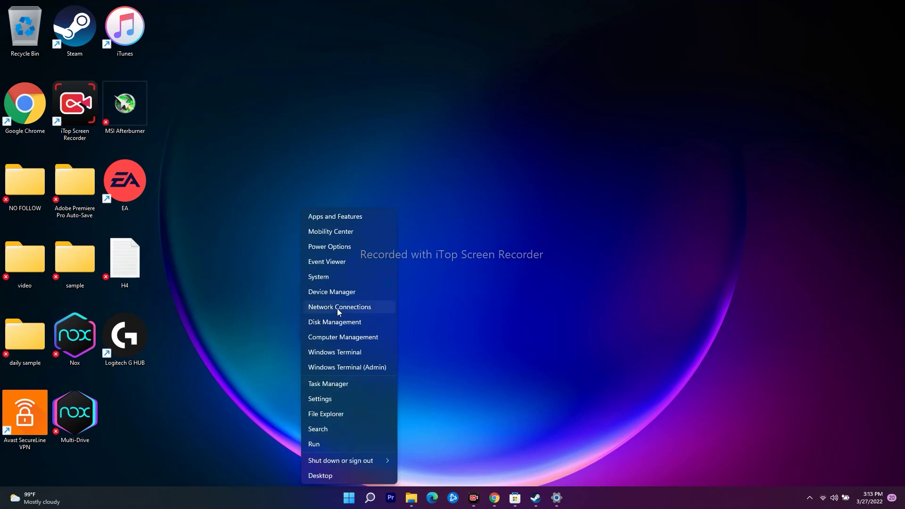
pyautogui.click(341, 290)
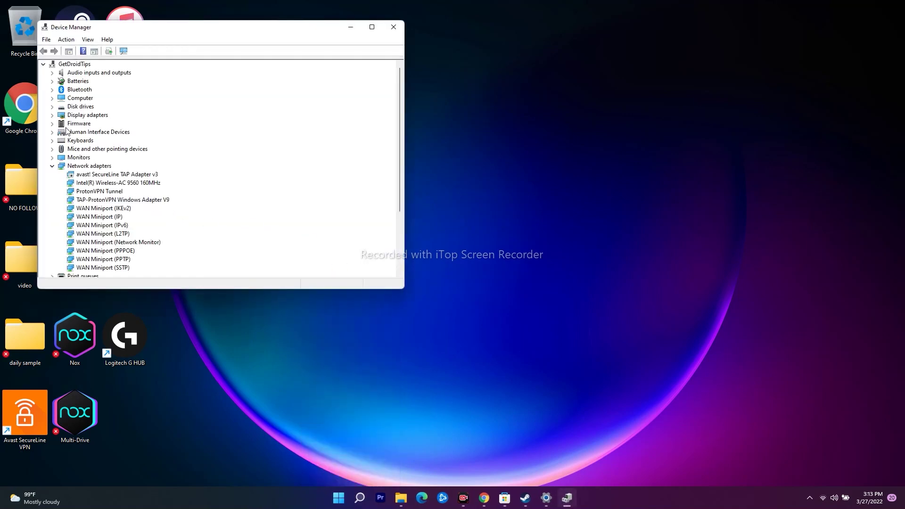
pyautogui.click(53, 115)
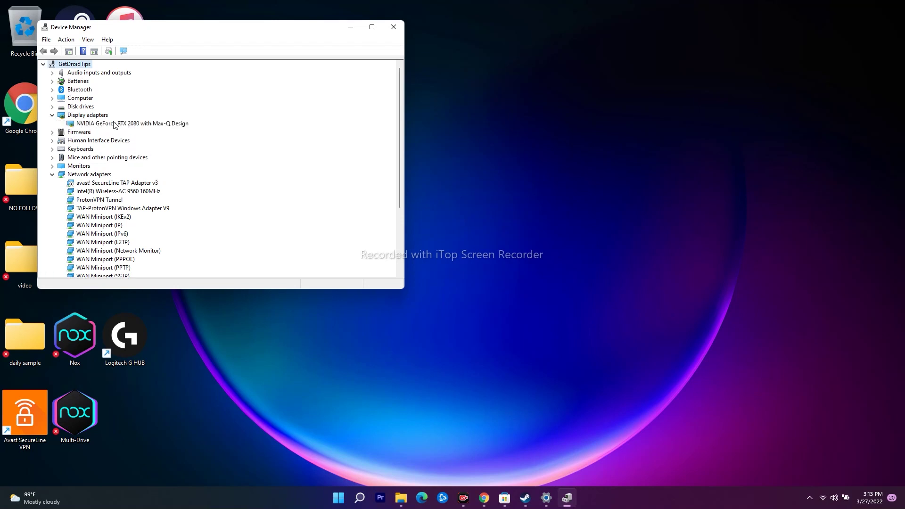
pyautogui.rightClick(153, 124)
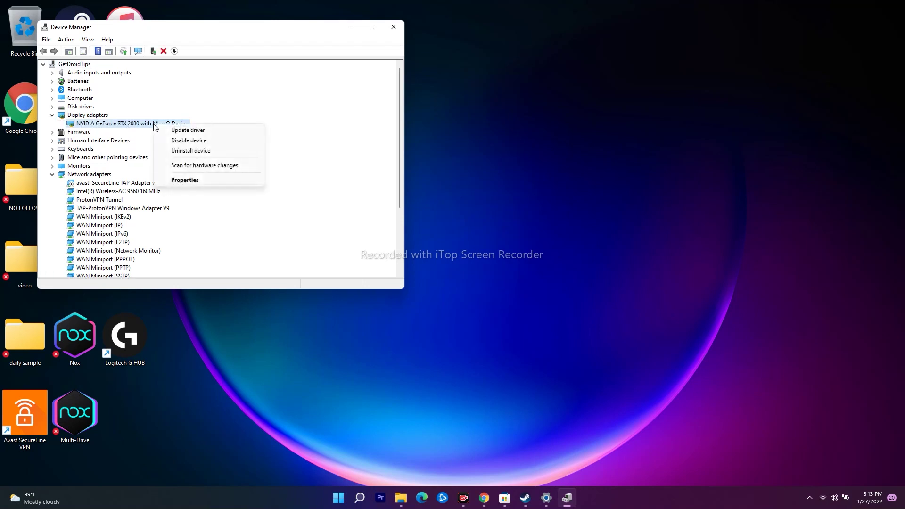
pyautogui.click(177, 131)
pyautogui.click(160, 148)
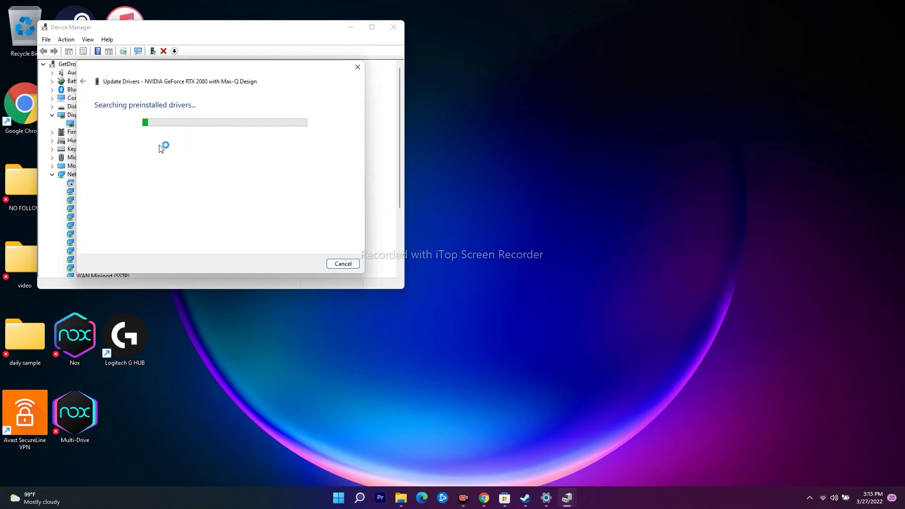
pyautogui.click(357, 67)
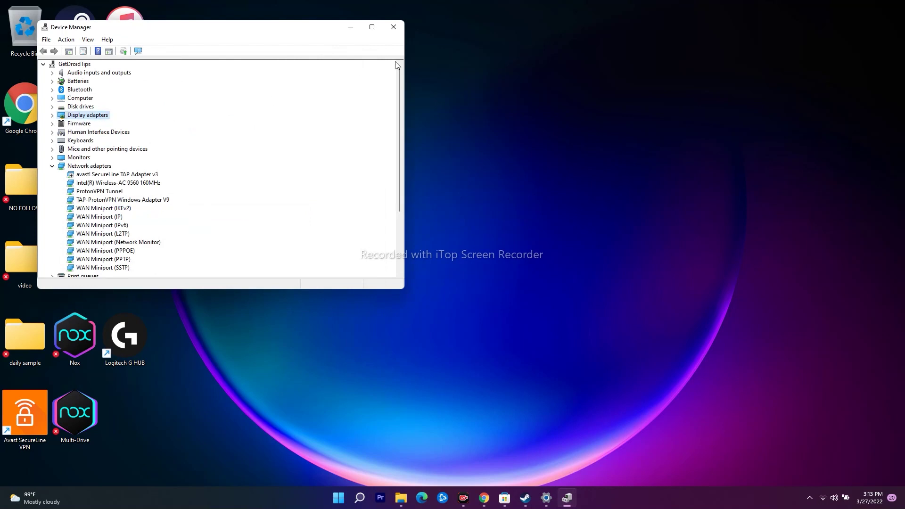
# Close Device Manager, view Crab Game's general properties in Steam without making changes, and minimize Steam
pyautogui.click(394, 28)
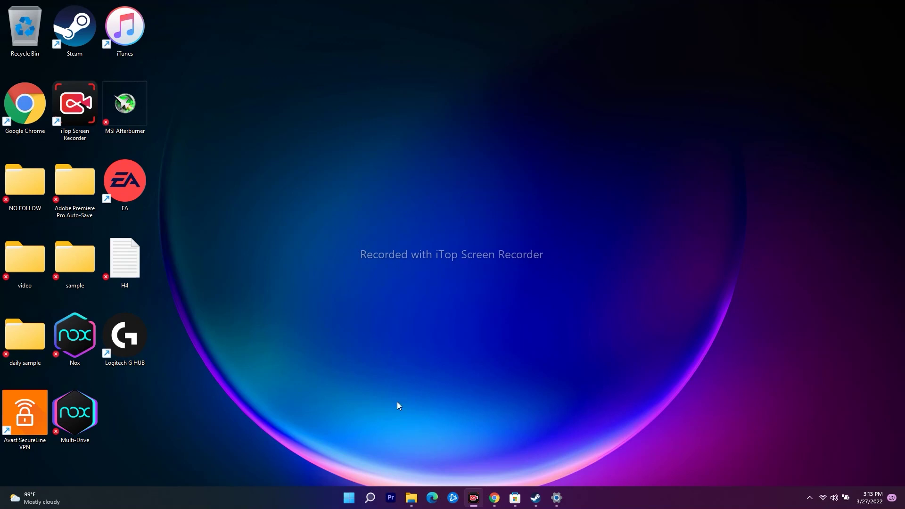
pyautogui.moveTo(535, 498)
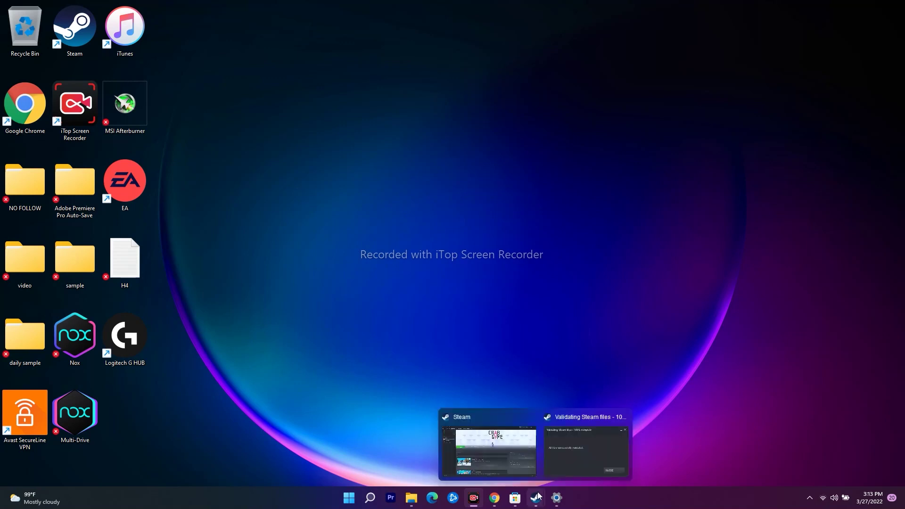
pyautogui.click(504, 456)
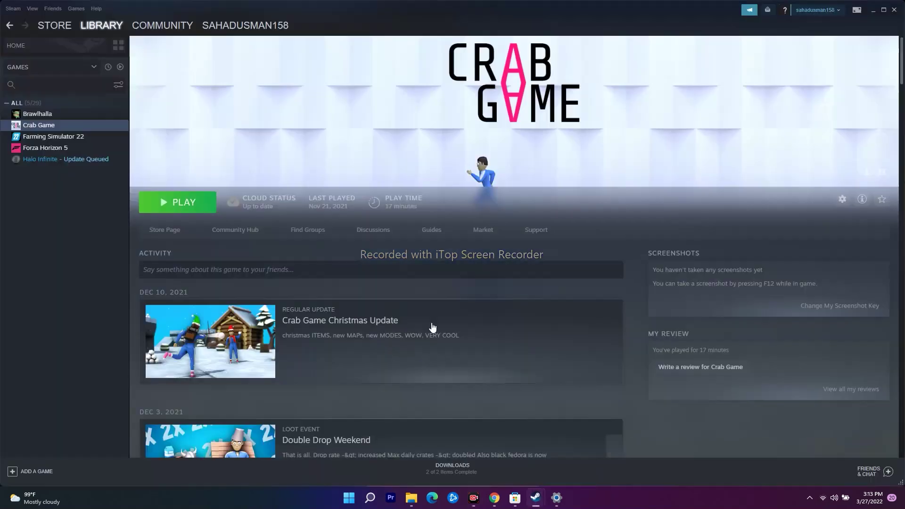
pyautogui.rightClick(57, 125)
pyautogui.click(70, 179)
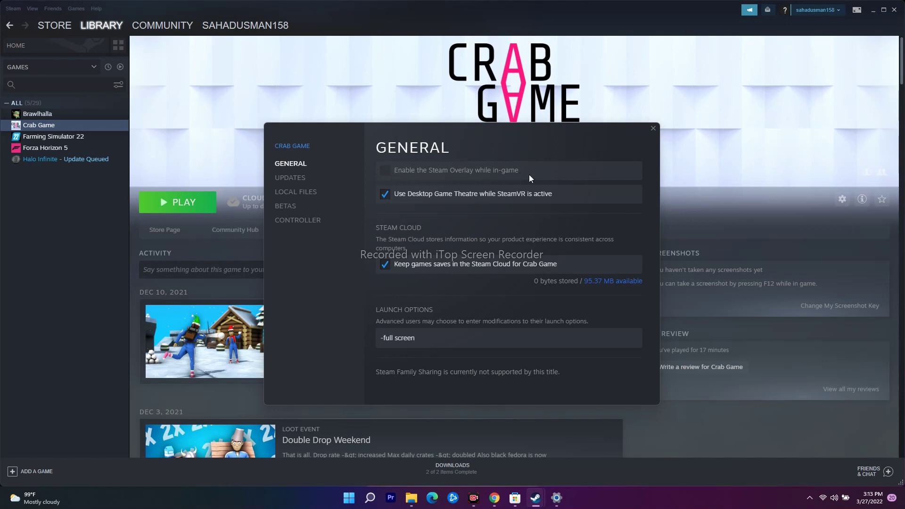
pyautogui.click(653, 129)
pyautogui.click(873, 12)
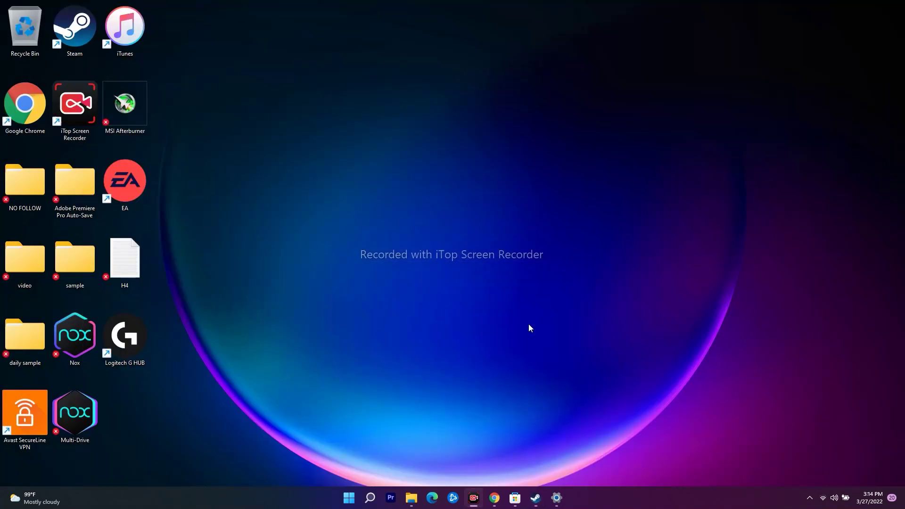
# Search Windows for the Discord app and clear the search text
pyautogui.click(370, 497)
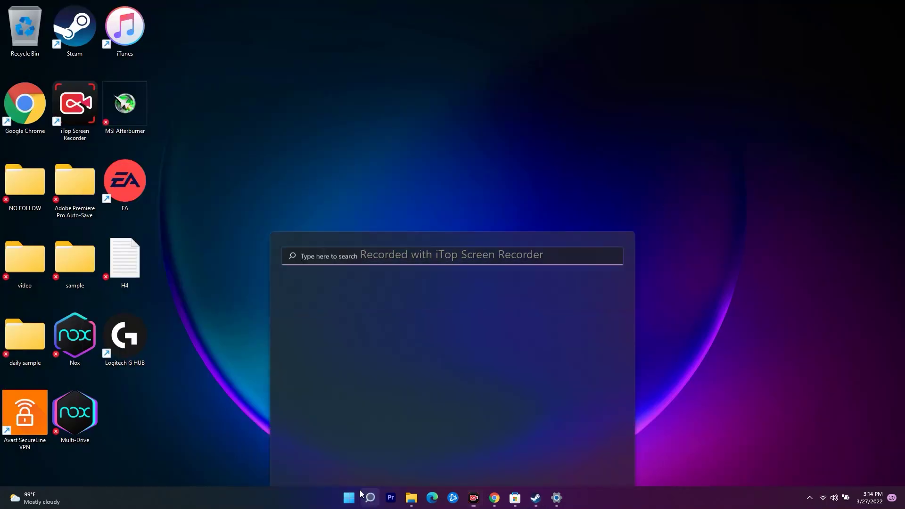
pyautogui.write('discord')
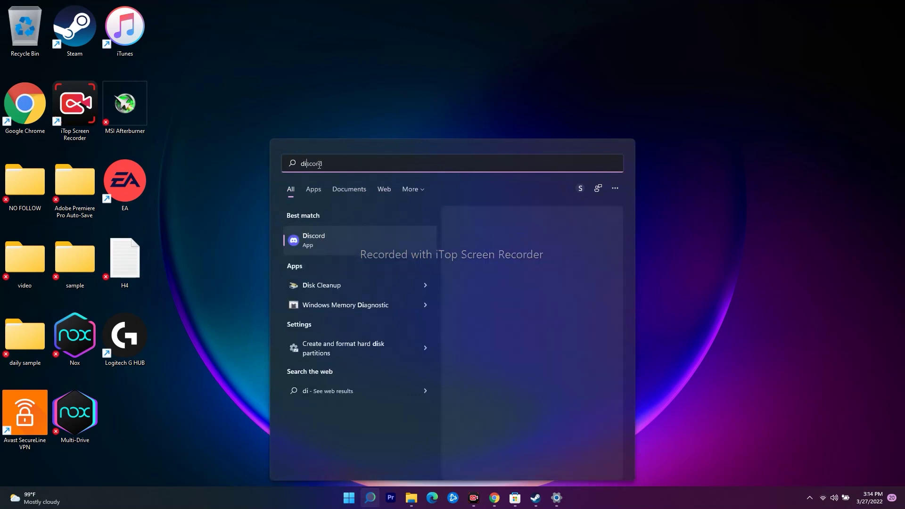
pyautogui.press('BackSpace')
pyautogui.press('BackSpace')
pyautogui.press('BackSpace')
pyautogui.press('BackSpace')
pyautogui.press('BackSpace')
pyautogui.press('BackSpace')
pyautogui.press('BackSpace')
# Search Windows for the MSI Afterburner app and dismiss the search without opening it
pyautogui.write('geo')
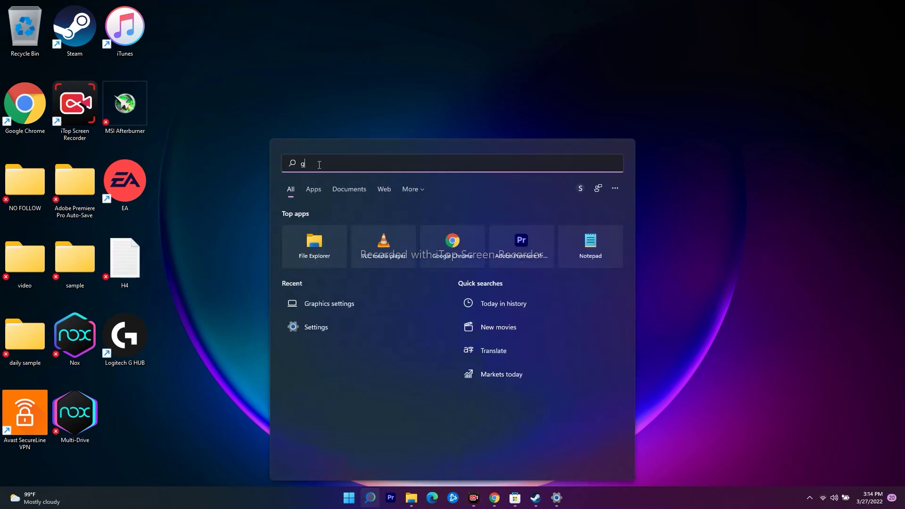
pyautogui.press('BackSpace')
pyautogui.press('BackSpace')
pyautogui.press('BackSpace')
pyautogui.write('msI Afterburner')
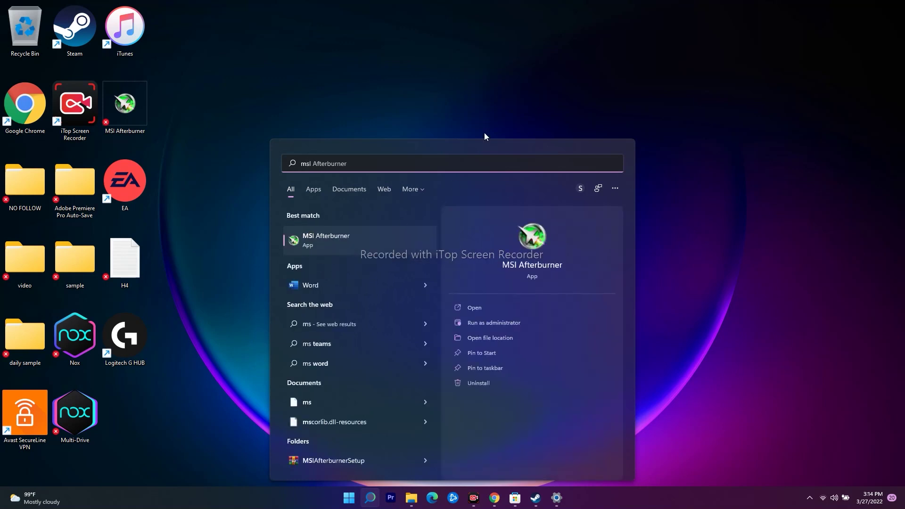
pyautogui.click(482, 100)
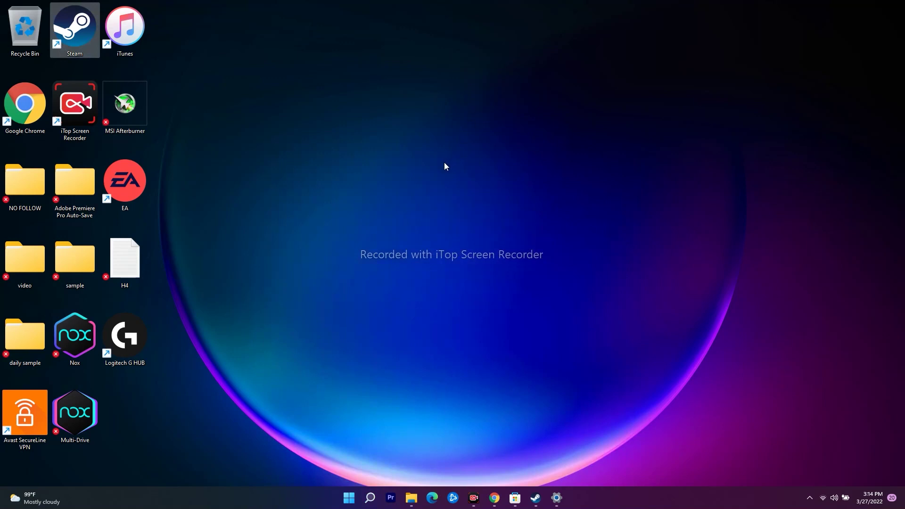
# Search Windows for System Configuration, open it and view its list of services
pyautogui.click(370, 497)
pyautogui.write('system Information')
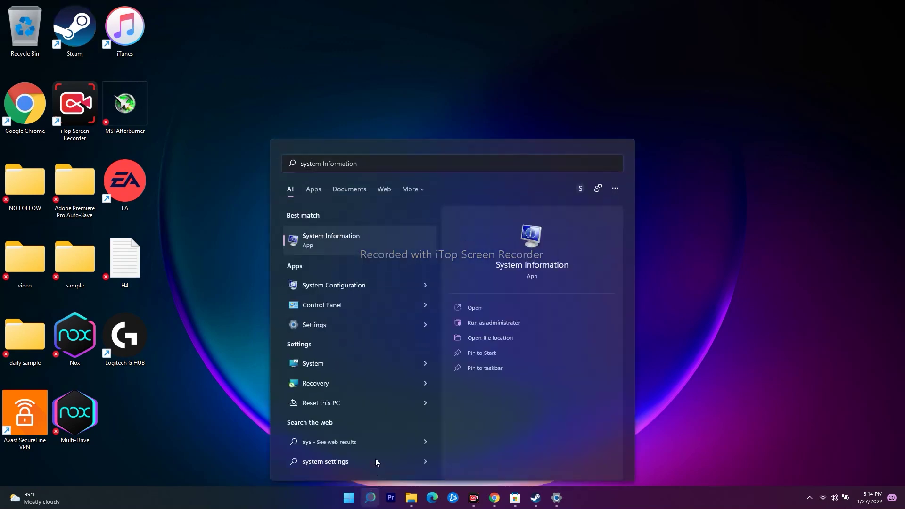
pyautogui.click(369, 290)
pyautogui.click(377, 174)
pyautogui.moveTo(440, 157); pyautogui.dragTo(447, 111)
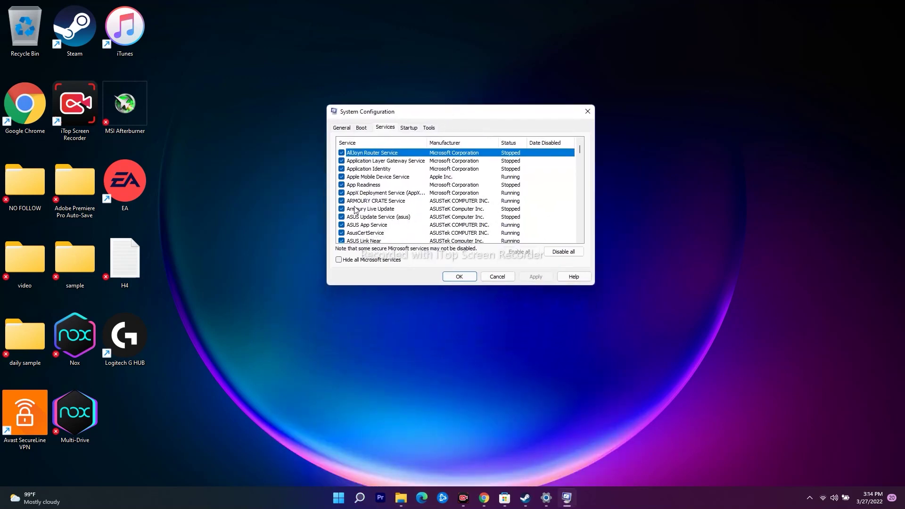
# Hide all Microsoft services in the services list and close System Configuration without applying changes
pyautogui.click(339, 260)
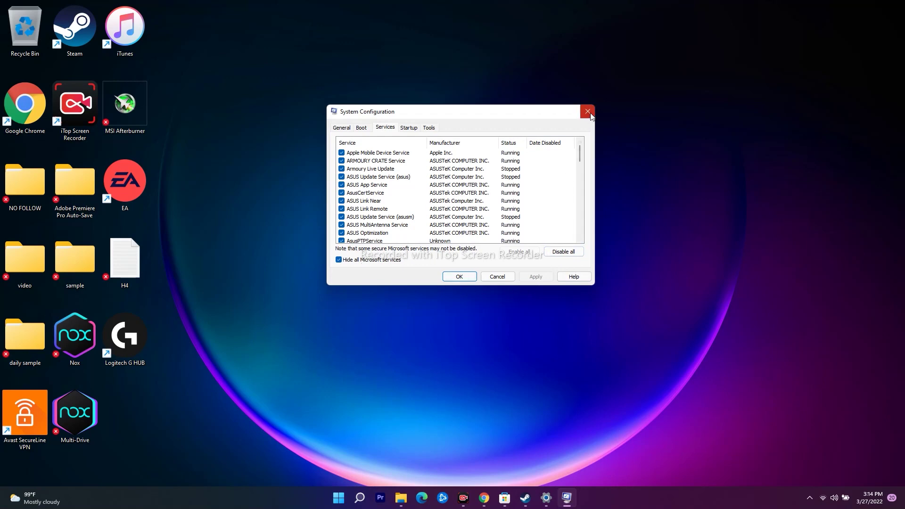
pyautogui.click(381, 261)
pyautogui.click(587, 112)
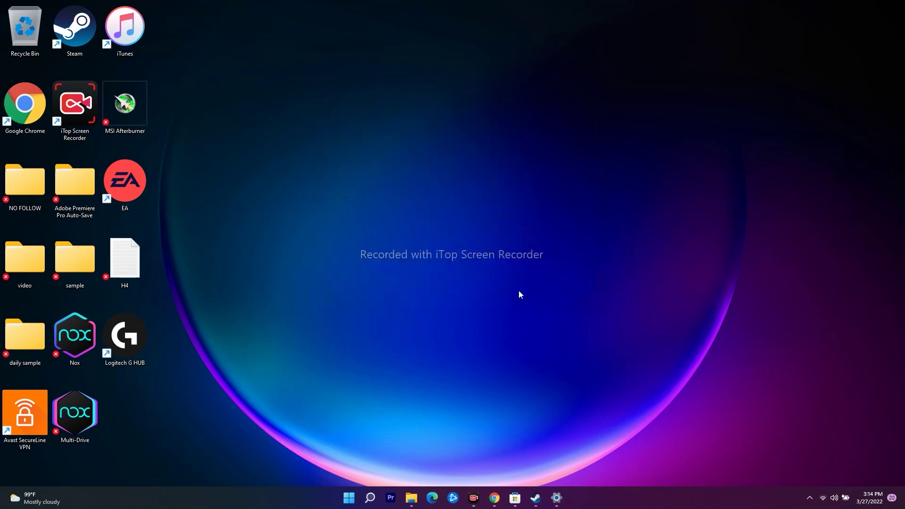